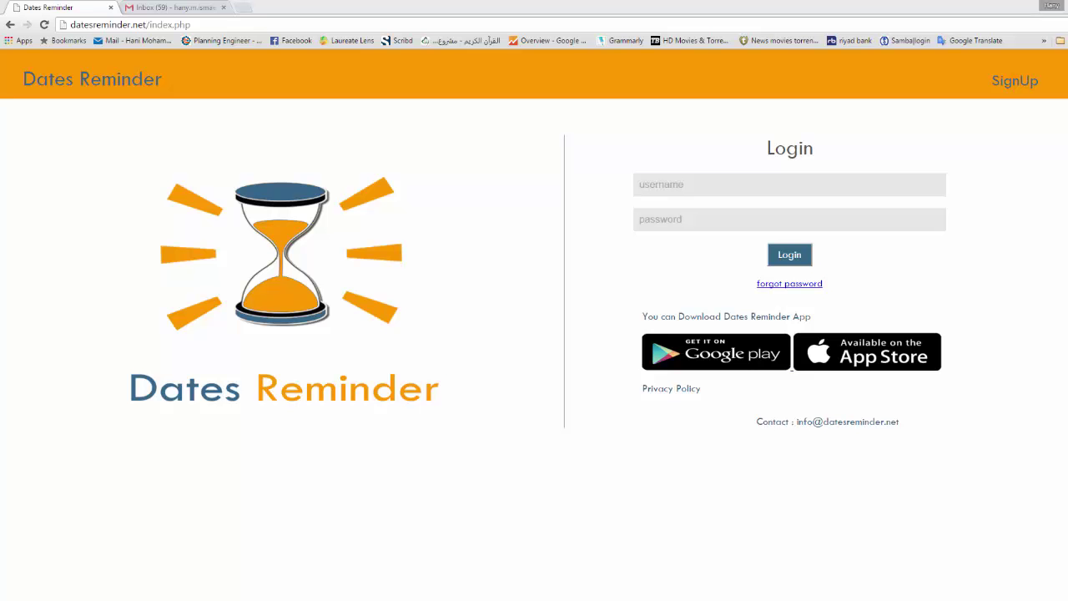
# Sign up with a username, e-mail address and password, ticking Subscribe, and submit the form.
pyautogui.click(1016, 83)
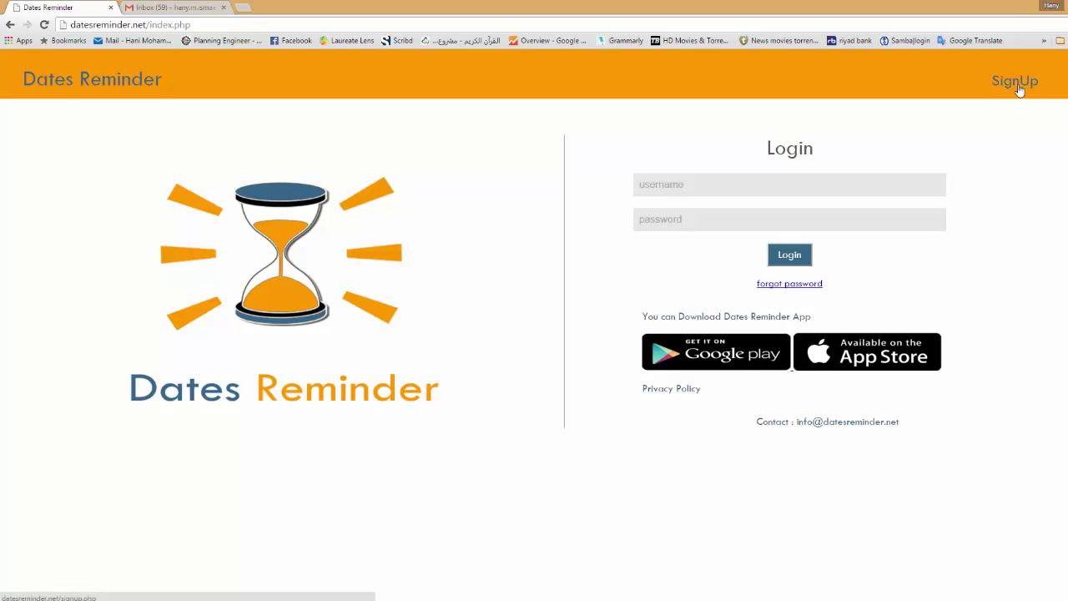
pyautogui.click(776, 191)
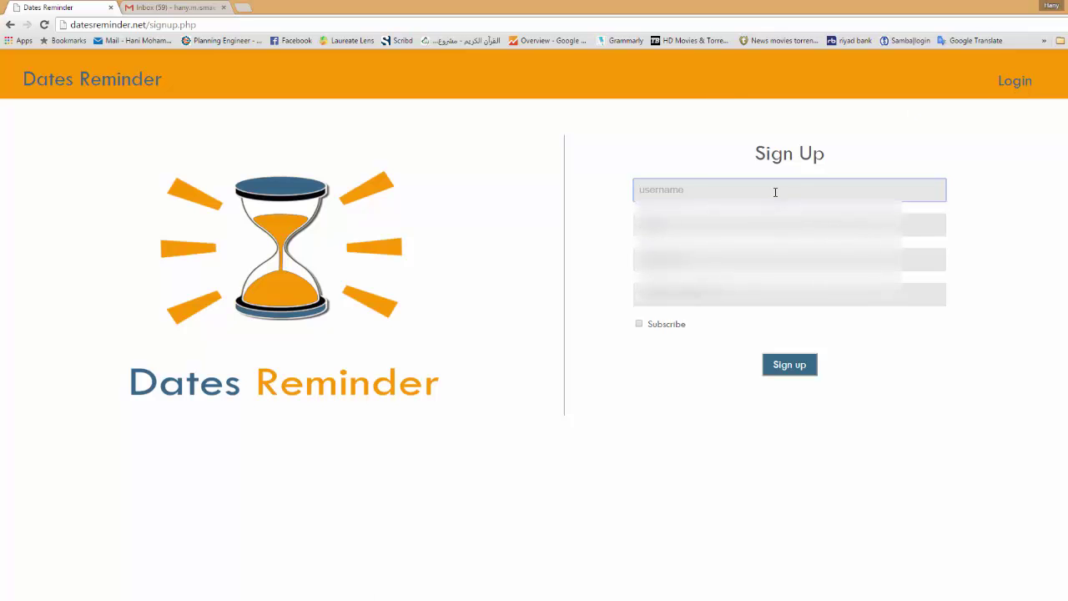
pyautogui.write('hany')
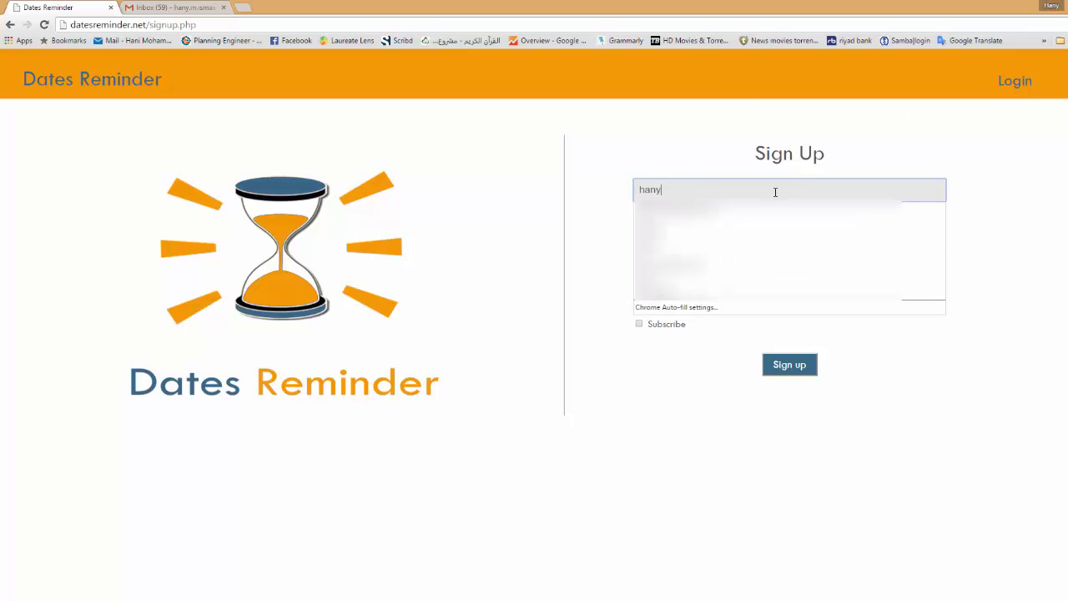
pyautogui.write(' ismael')
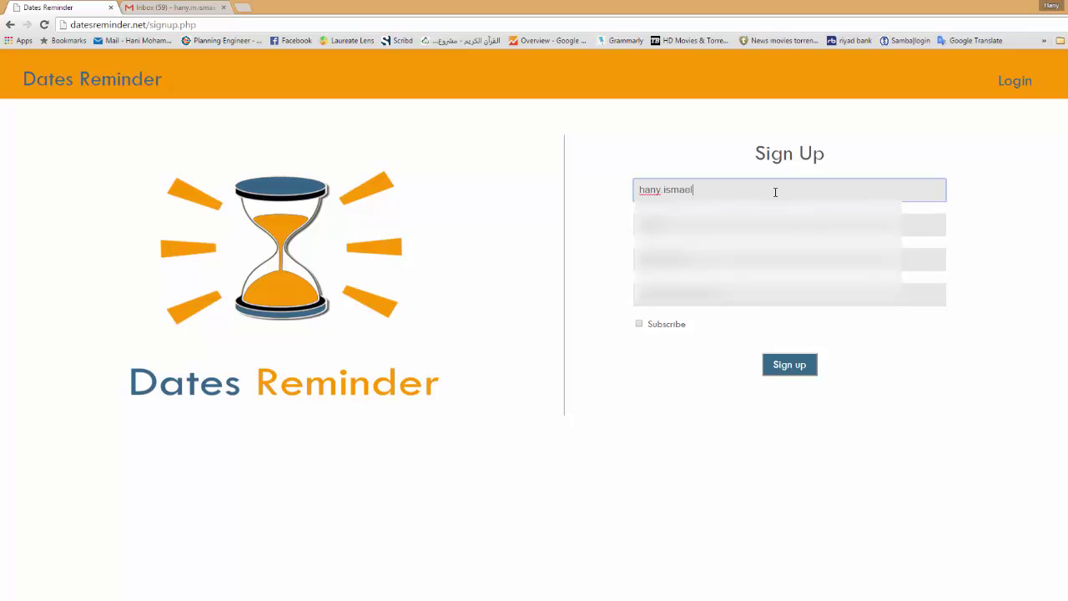
pyautogui.click(753, 224)
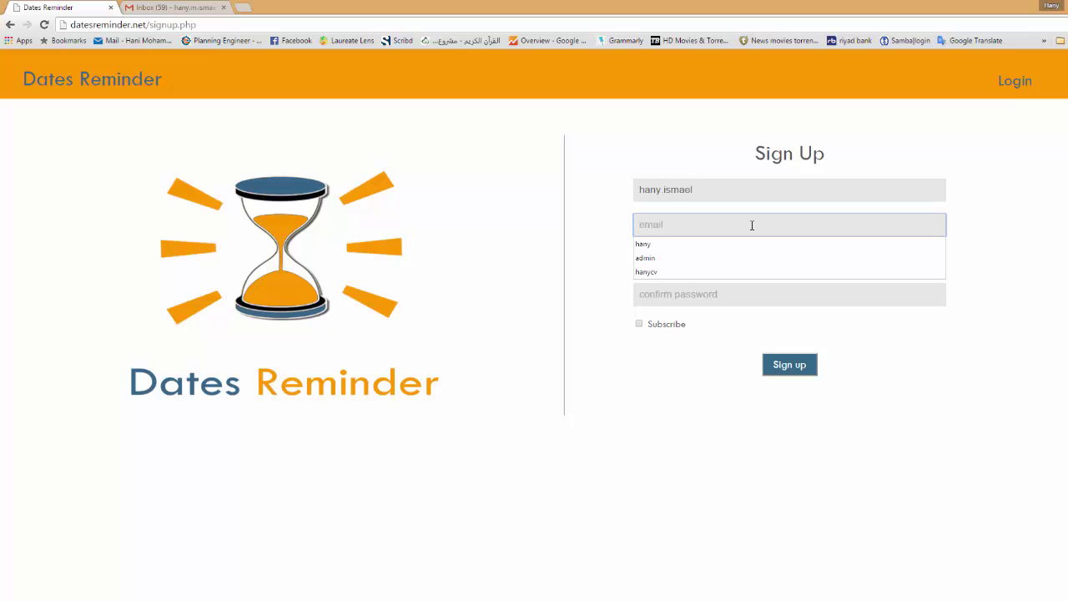
pyautogui.write('hany')
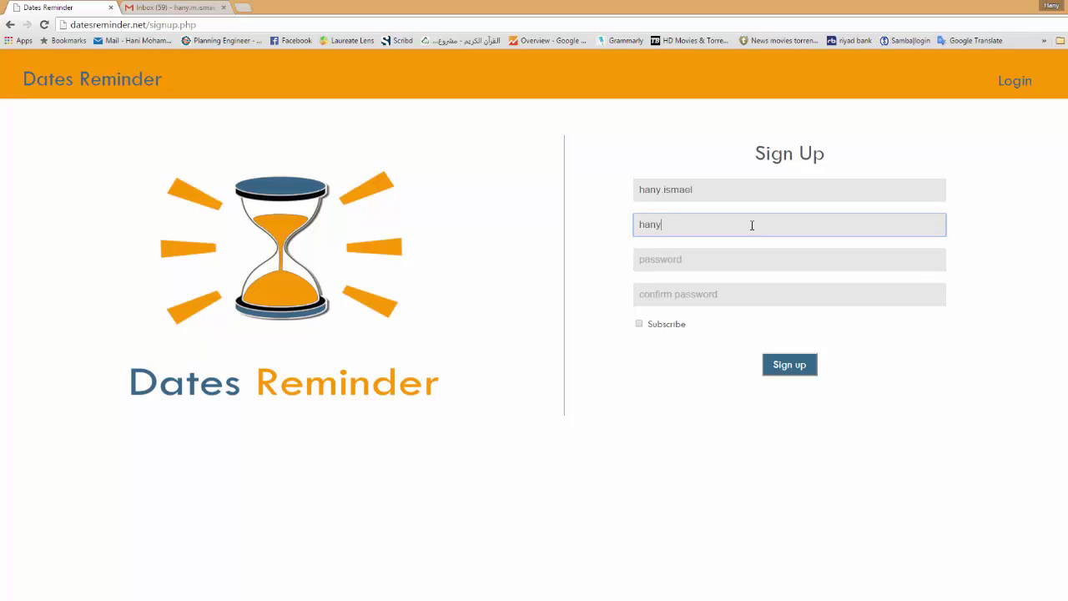
pyautogui.write('.m')
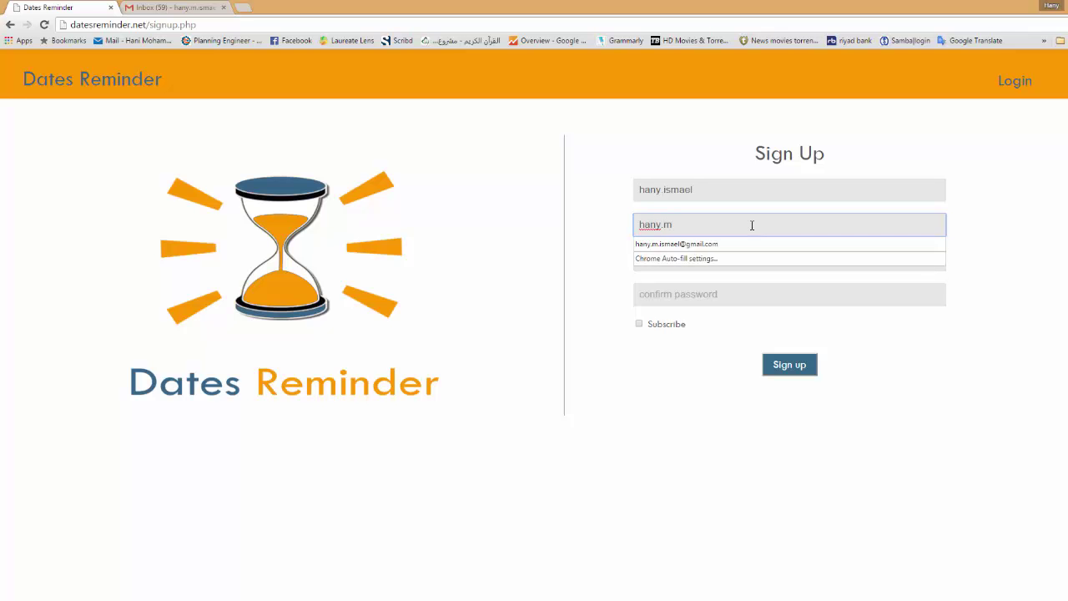
pyautogui.click(709, 244)
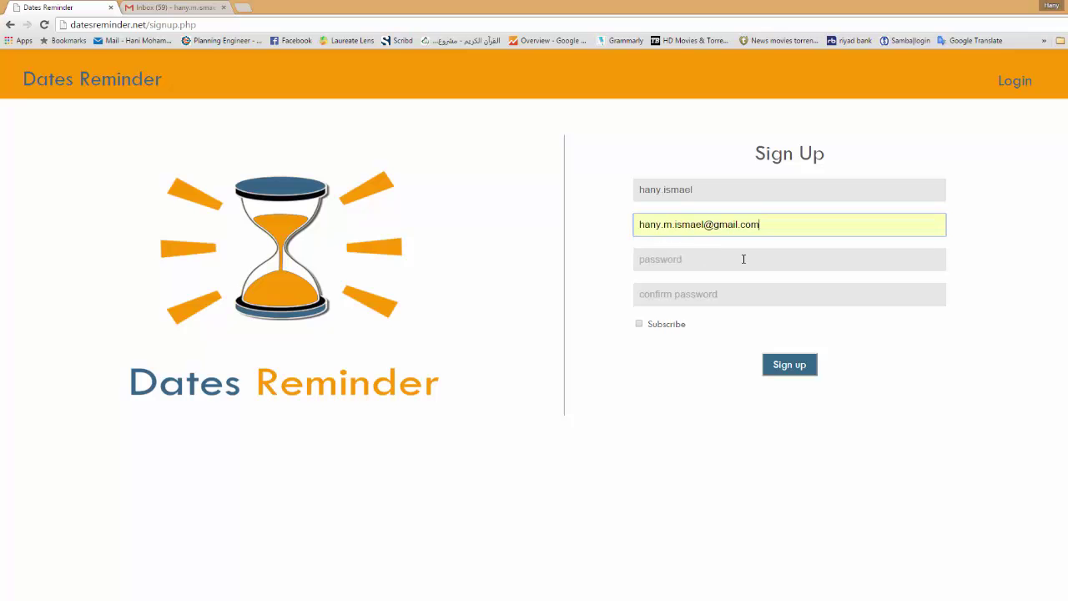
pyautogui.click(716, 260)
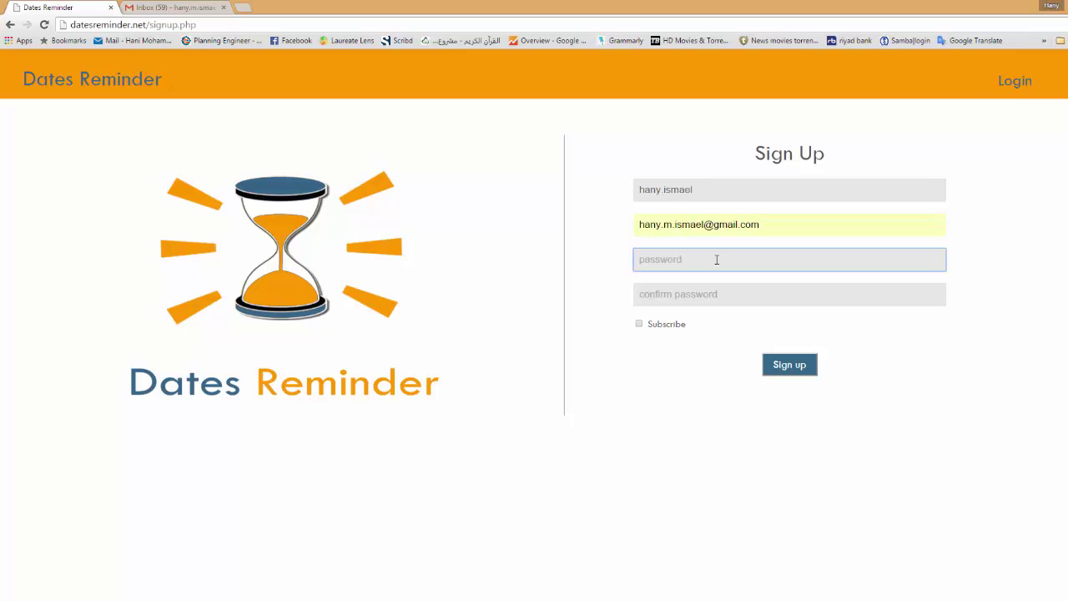
pyautogui.write('1234567890')
pyautogui.press('Tab')
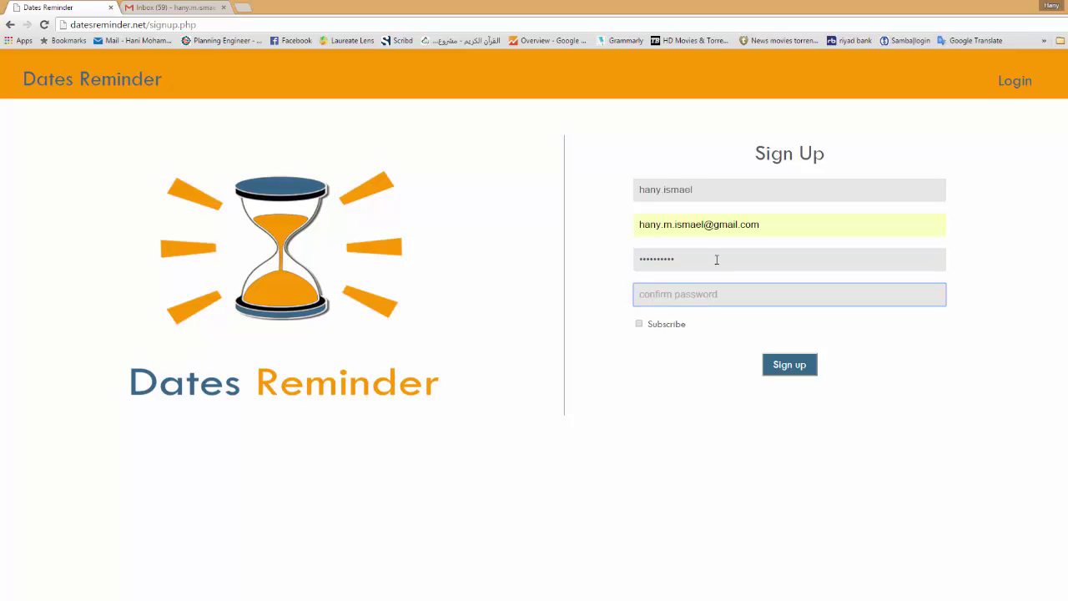
pyautogui.write('1234567890')
pyautogui.click(639, 324)
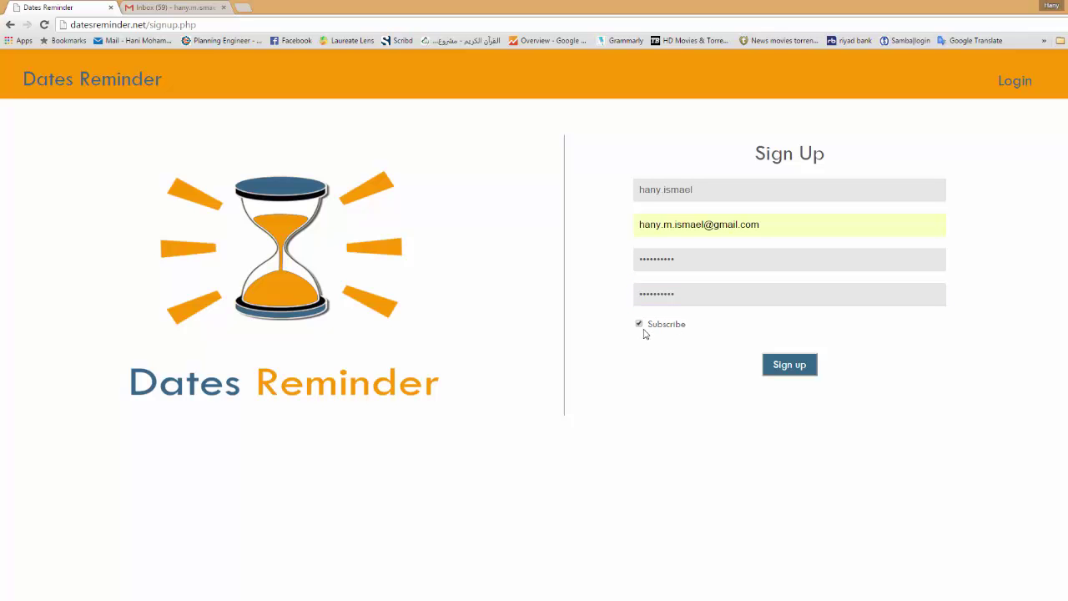
pyautogui.click(791, 367)
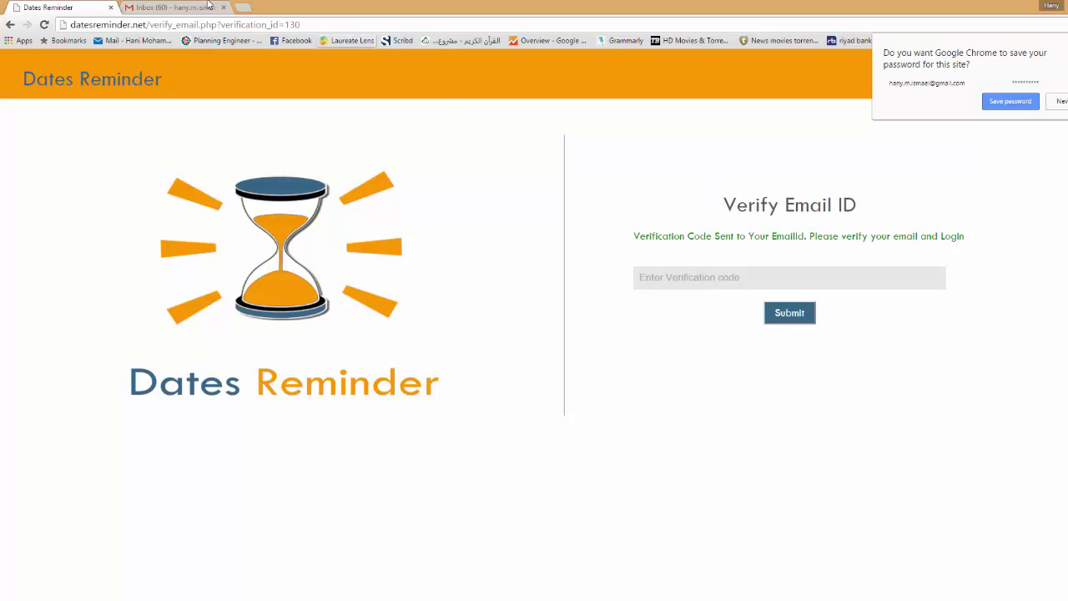
# Copy the verification code from the Dates Reminder e-mail in Gmail.
pyautogui.click(205, 7)
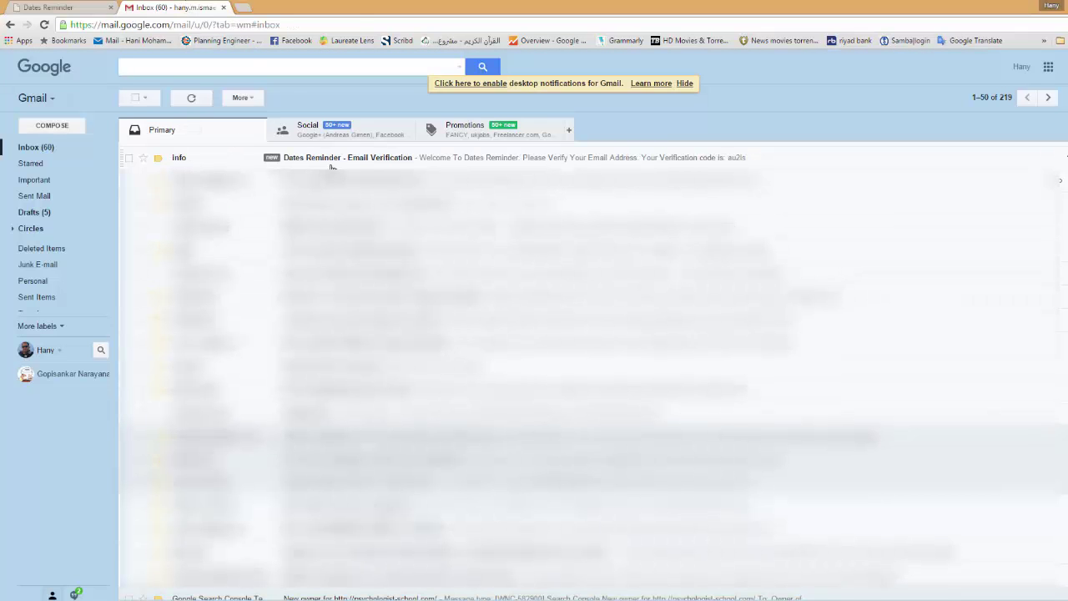
pyautogui.click(321, 159)
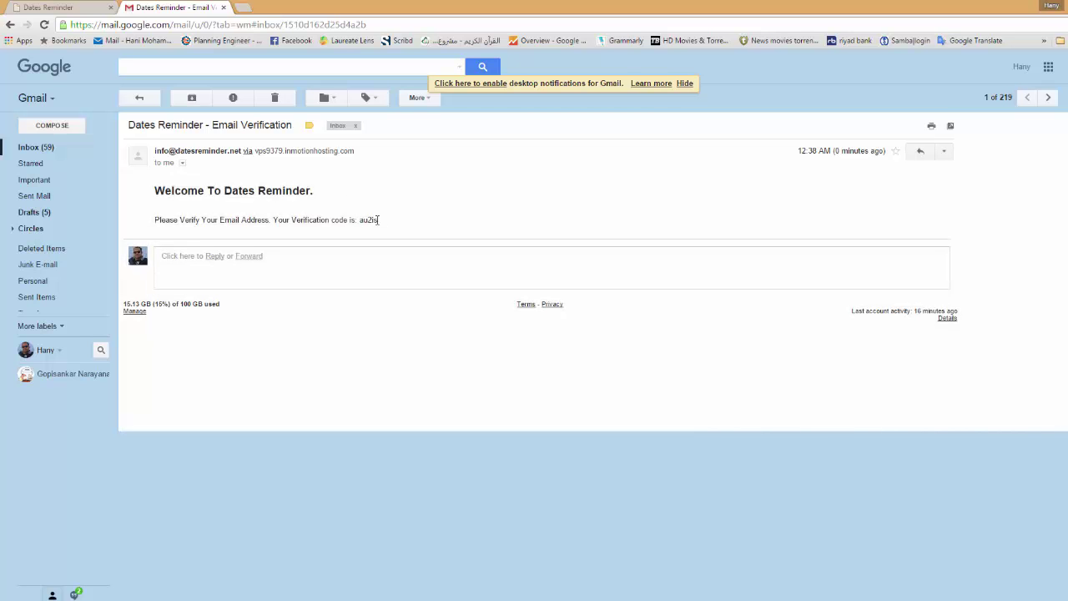
pyautogui.moveTo(377, 219); pyautogui.dragTo(361, 221)
pyautogui.rightClick(361, 220)
pyautogui.click(373, 230)
# Paste the code into the Verify Email field and submit it.
pyautogui.click(75, 6)
pyautogui.click(699, 277)
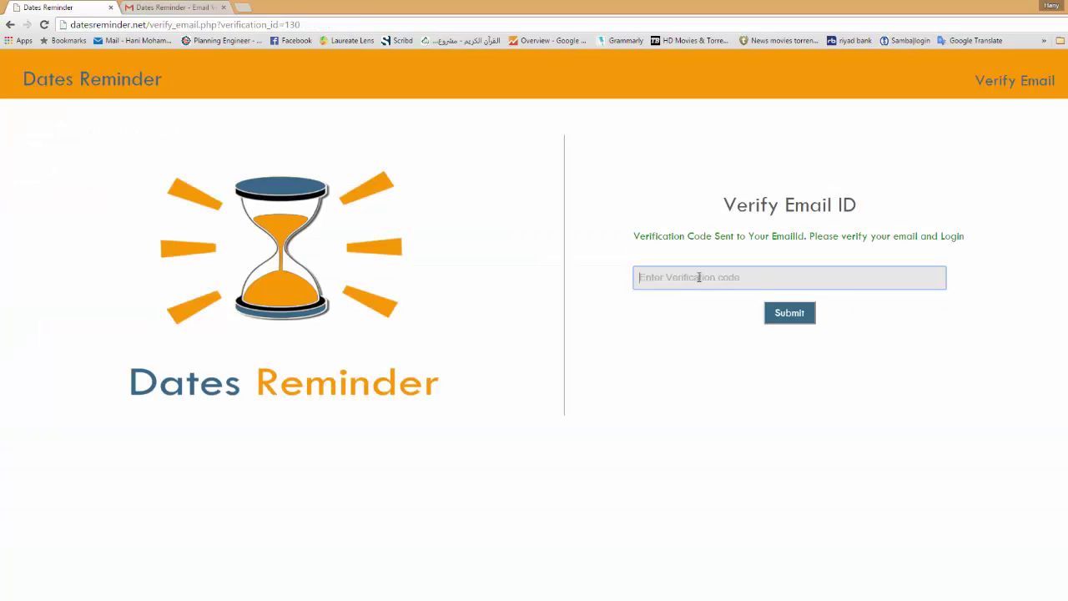
pyautogui.rightClick(699, 277)
pyautogui.click(726, 348)
pyautogui.click(790, 318)
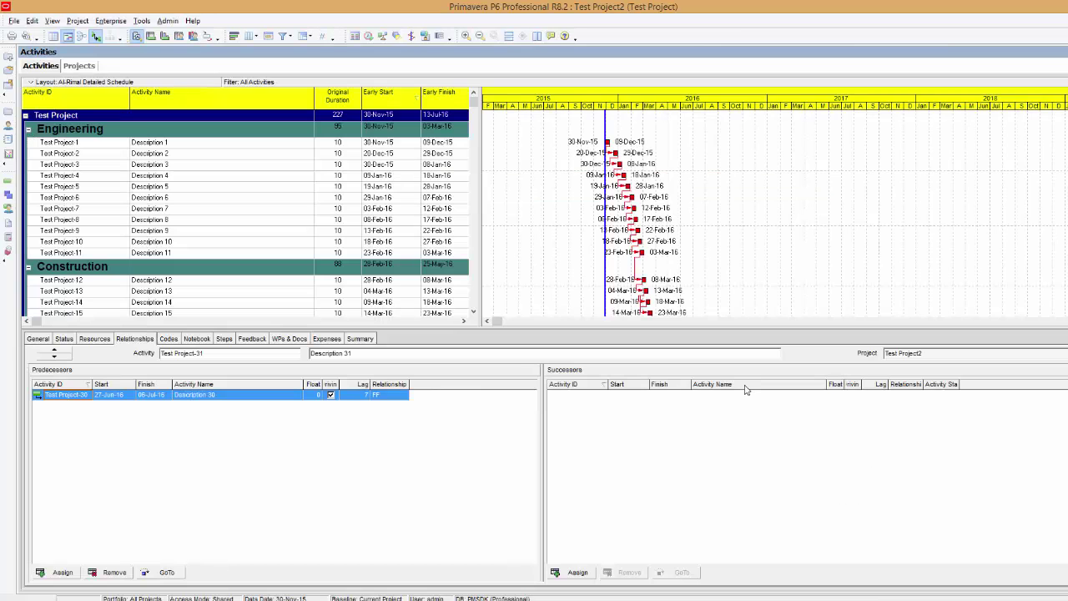
# Scroll through the Test Project2 activity list in Primavera P6.
pyautogui.scroll(-3, 340, 191)
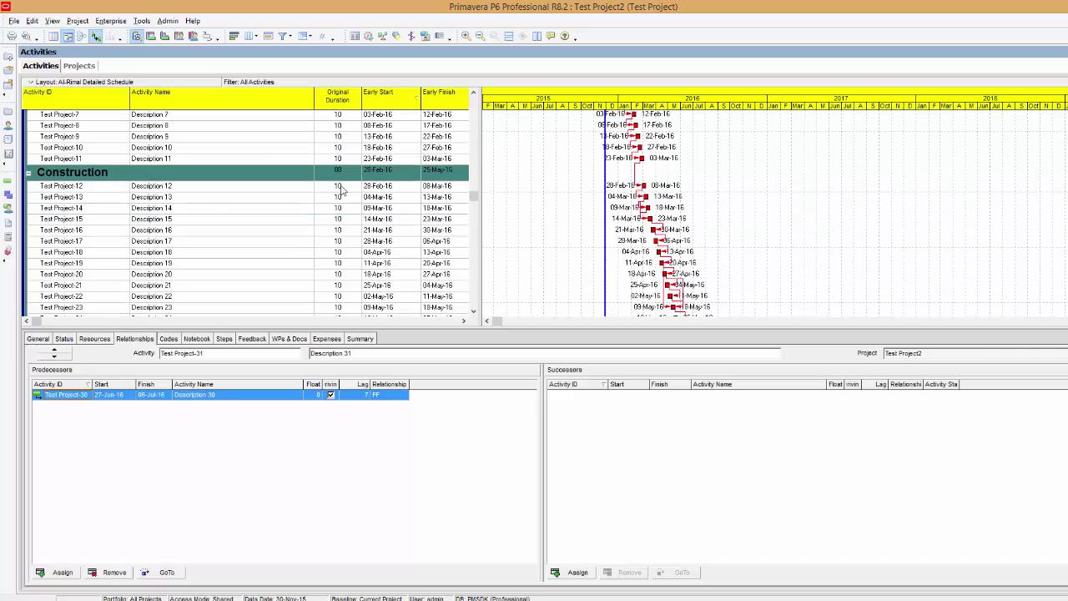
pyautogui.scroll(-3, 341, 190)
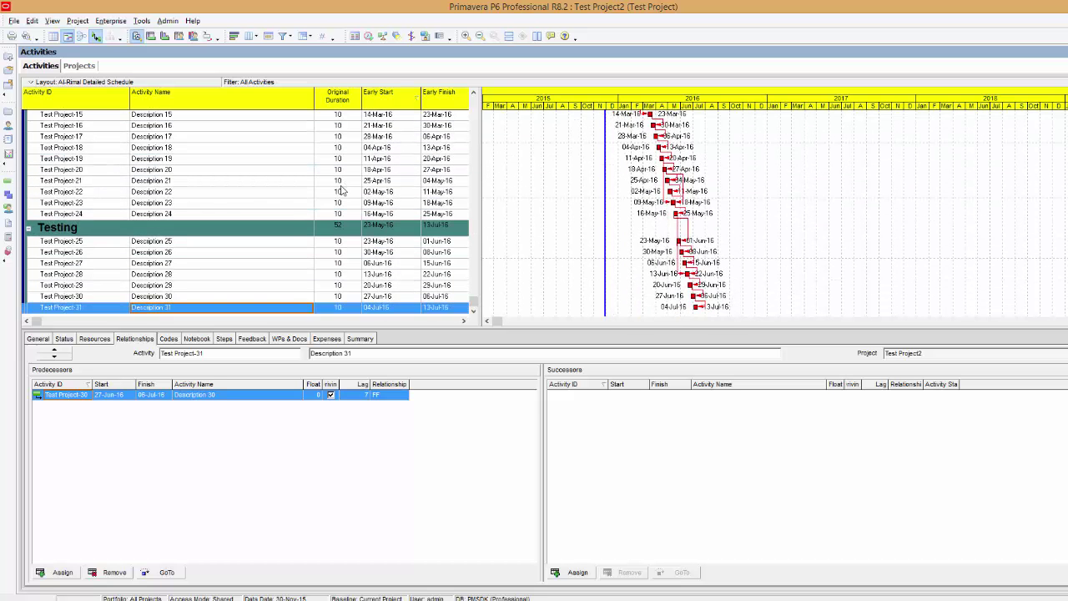
pyautogui.scroll(6, 341, 191)
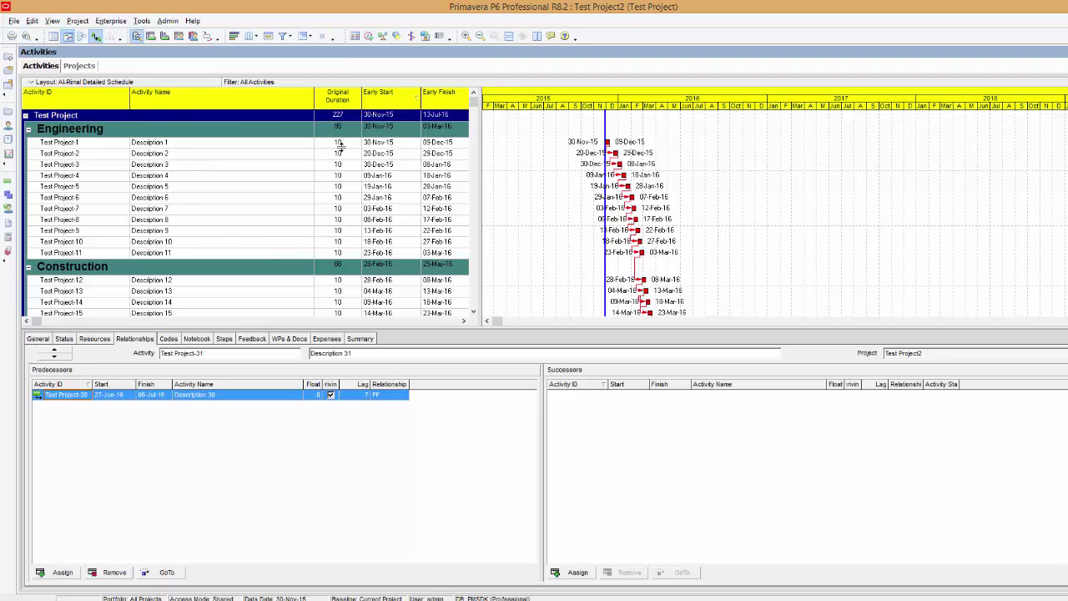
# Remove Original Duration and Early Finish, leaving only Activity Name and Early Start columns.
pyautogui.click(249, 36)
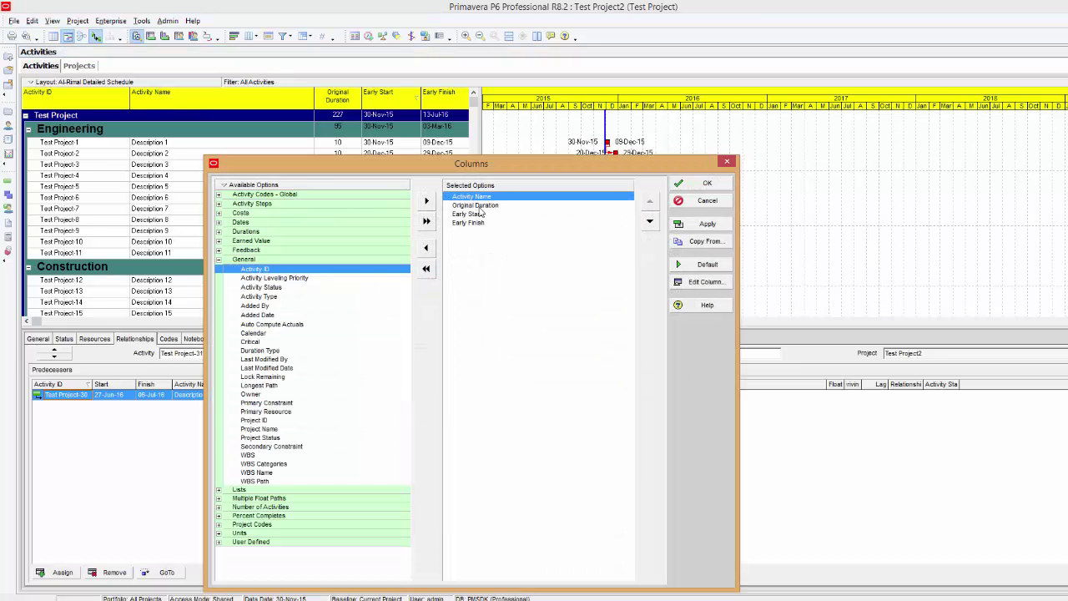
pyautogui.doubleClick(478, 206)
pyautogui.doubleClick(478, 214)
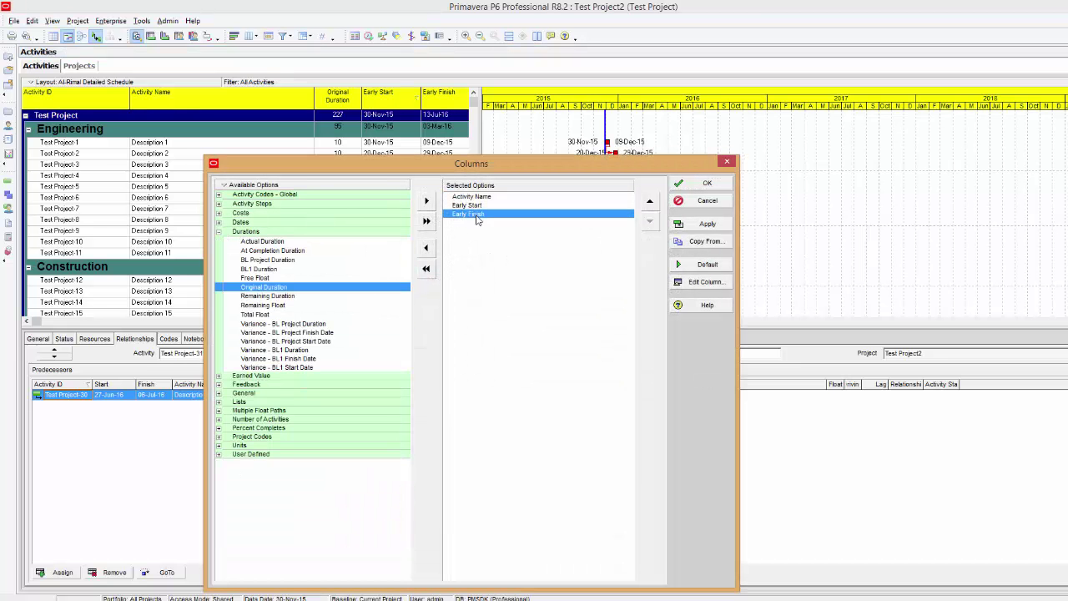
pyautogui.click(708, 224)
pyautogui.click(705, 183)
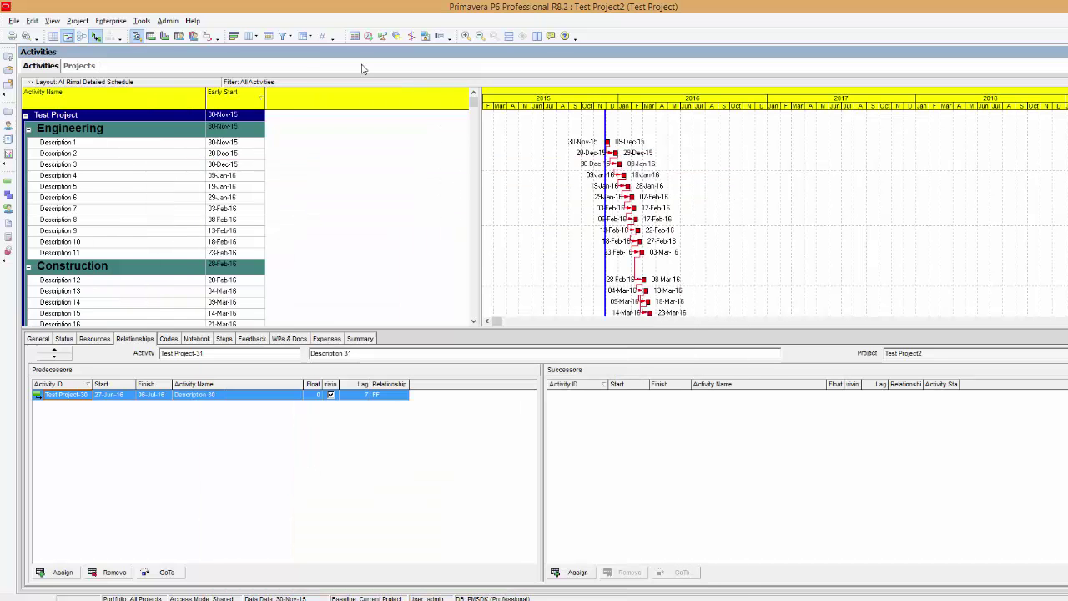
# Delete the WBS level 1 grouping so activities appear as one flat list.
pyautogui.click(306, 37)
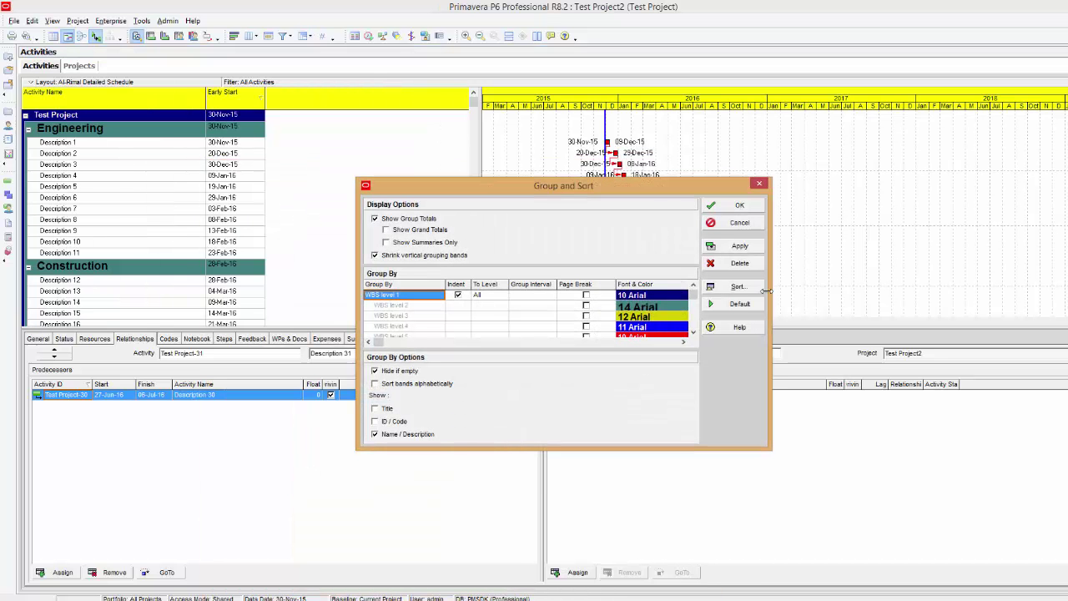
pyautogui.click(733, 265)
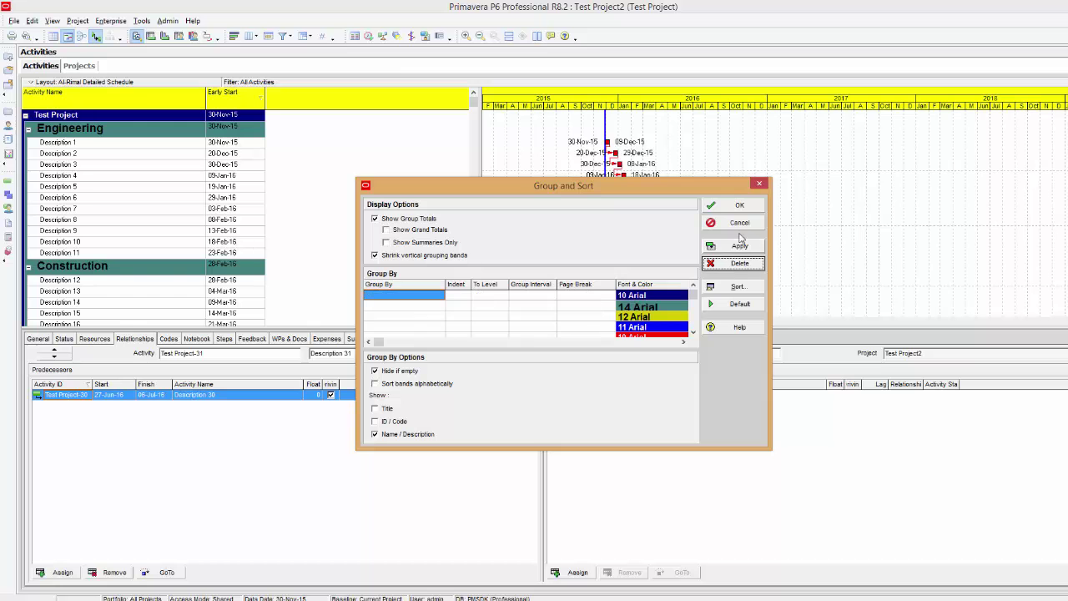
pyautogui.click(740, 247)
pyautogui.click(737, 205)
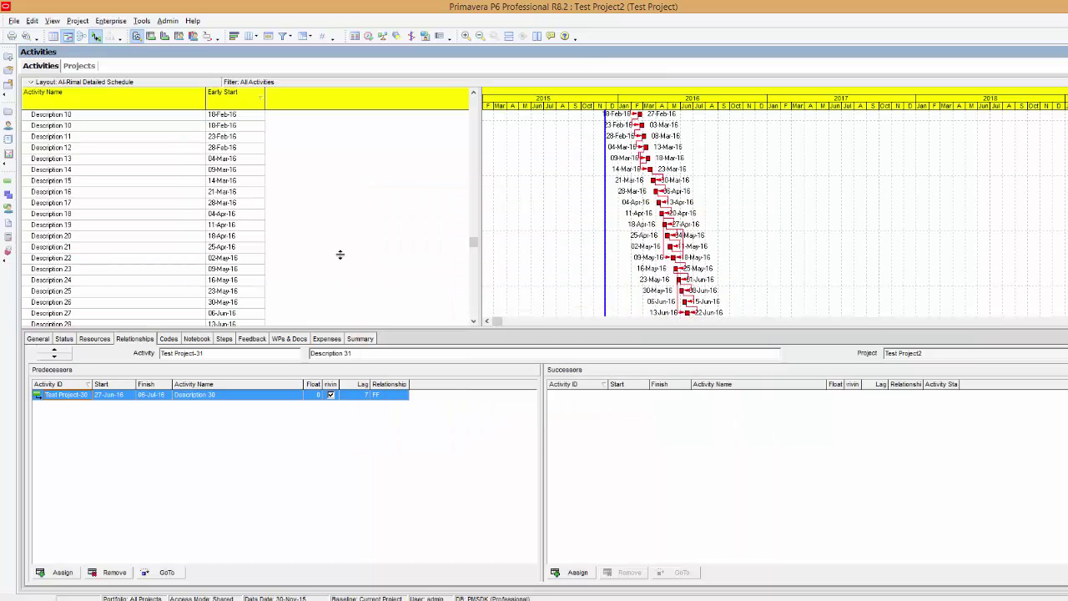
pyautogui.scroll(3, 340, 255)
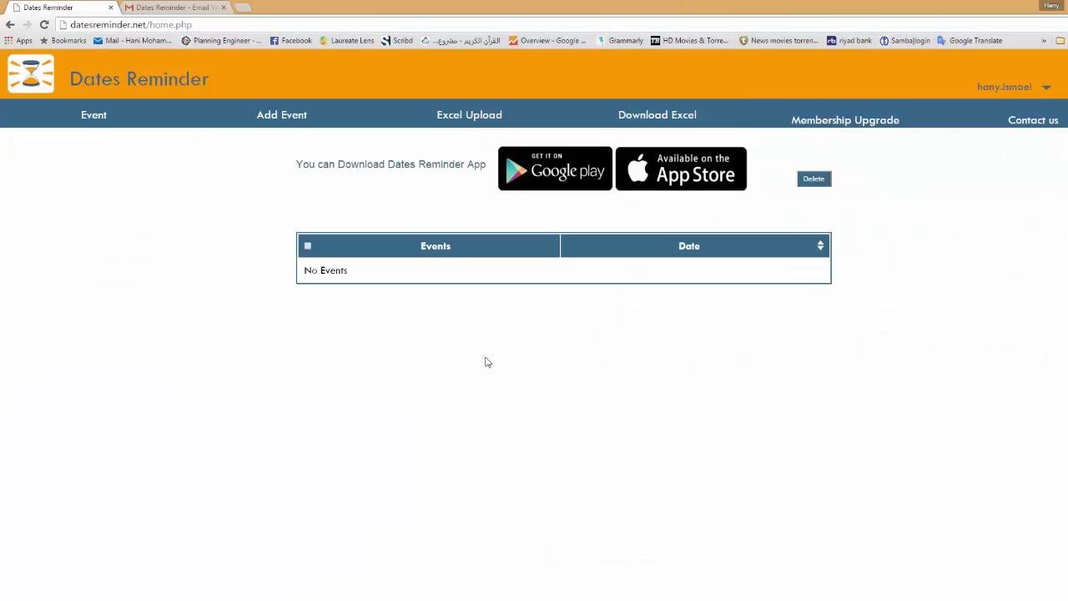
# Download the Excel event template excel_format (3).xlsx and open it in Excel.
pyautogui.moveTo(656, 117)
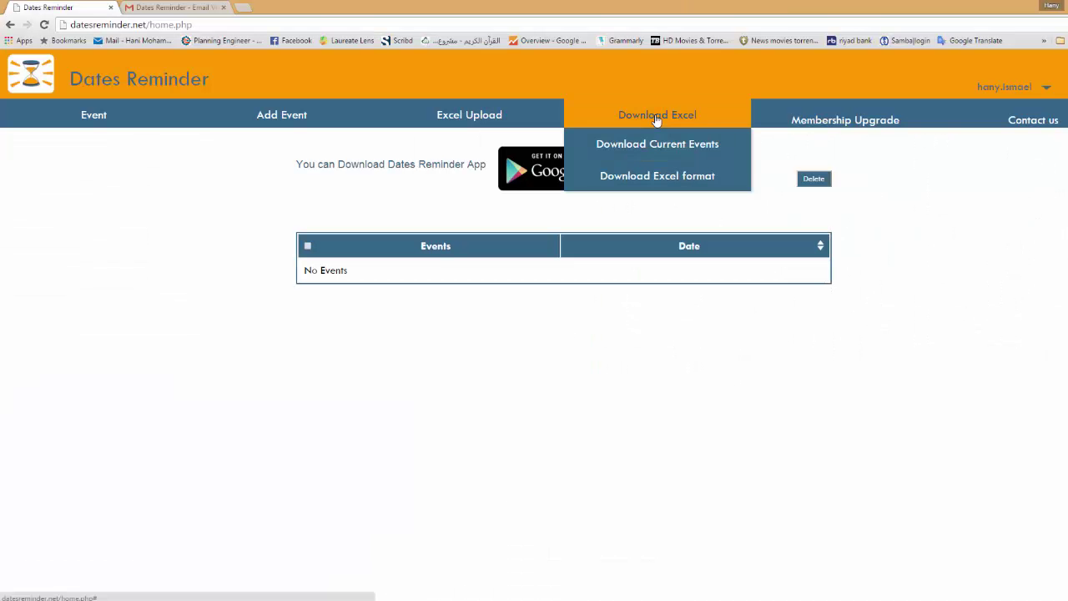
pyautogui.click(667, 177)
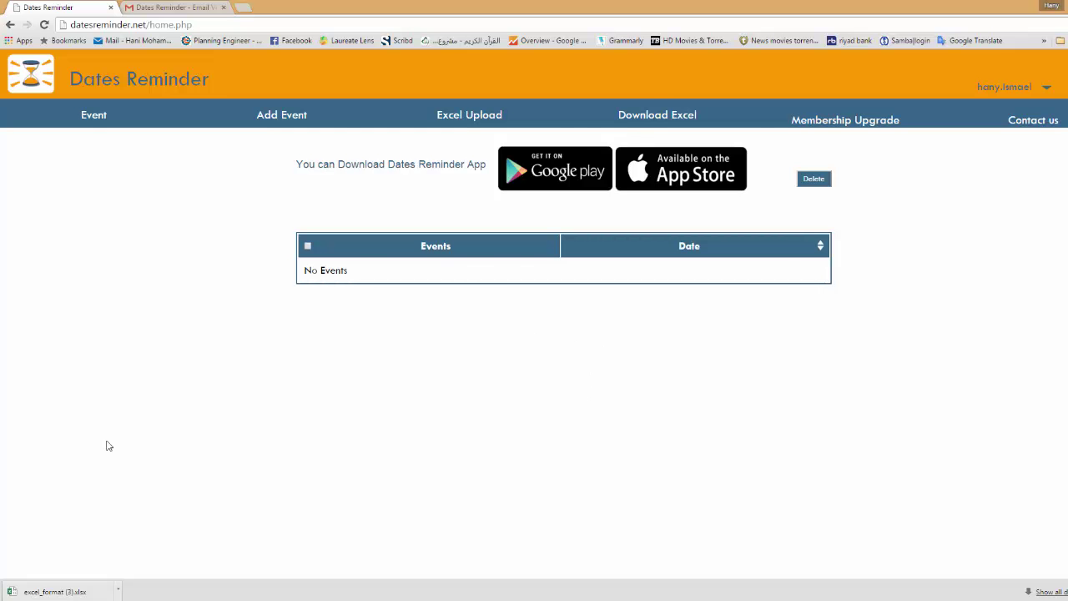
pyautogui.click(81, 593)
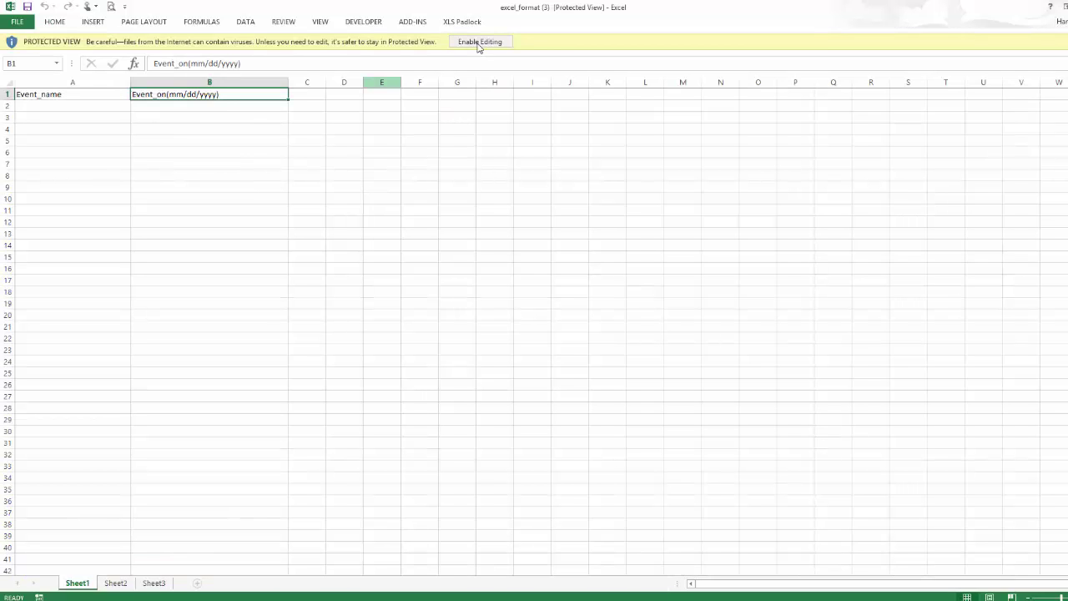
# Enable editing, then copy Description 1–31 with their Early Start dates from Primavera.
pyautogui.click(479, 41)
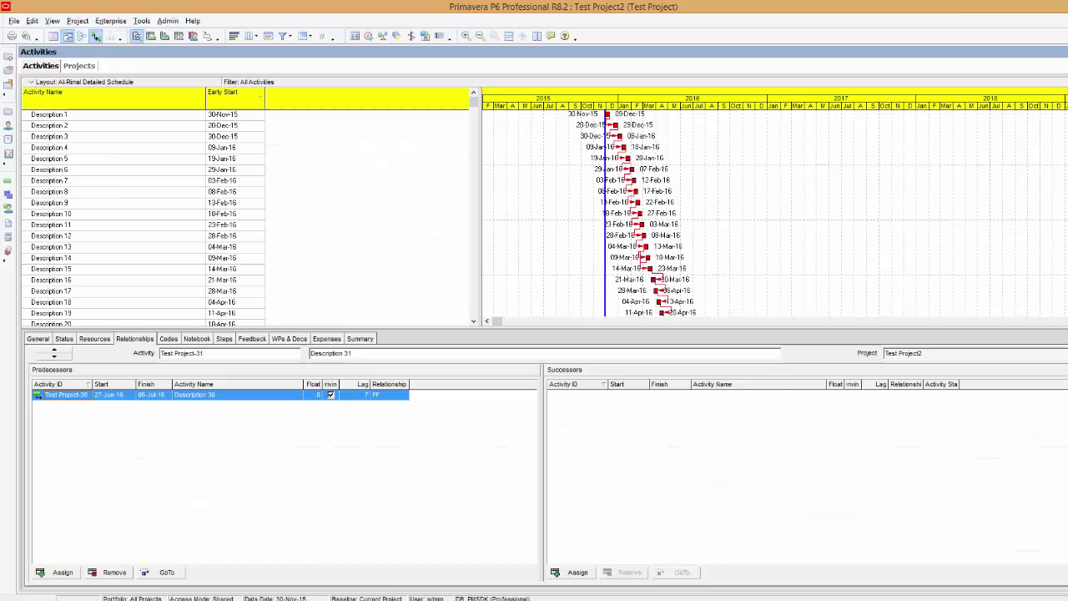
pyautogui.click(244, 118)
pyautogui.scroll(-3, 257, 190)
pyautogui.keyDown('shift'); pyautogui.click(255, 321); pyautogui.keyUp('shift')
pyautogui.rightClick(254, 320)
pyautogui.click(288, 354)
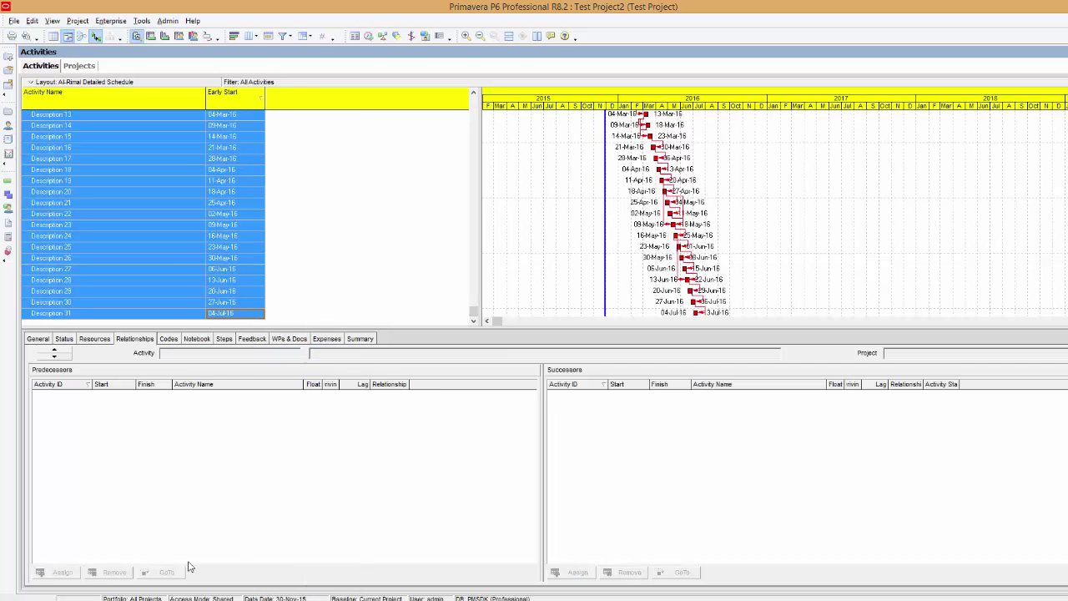
# Paste the activities at A2 of the template and delete the extra heading row 2.
pyautogui.hotkey('alt', 'Tab')
pyautogui.click(47, 137)
pyautogui.rightClick(48, 137)
pyautogui.click(76, 183)
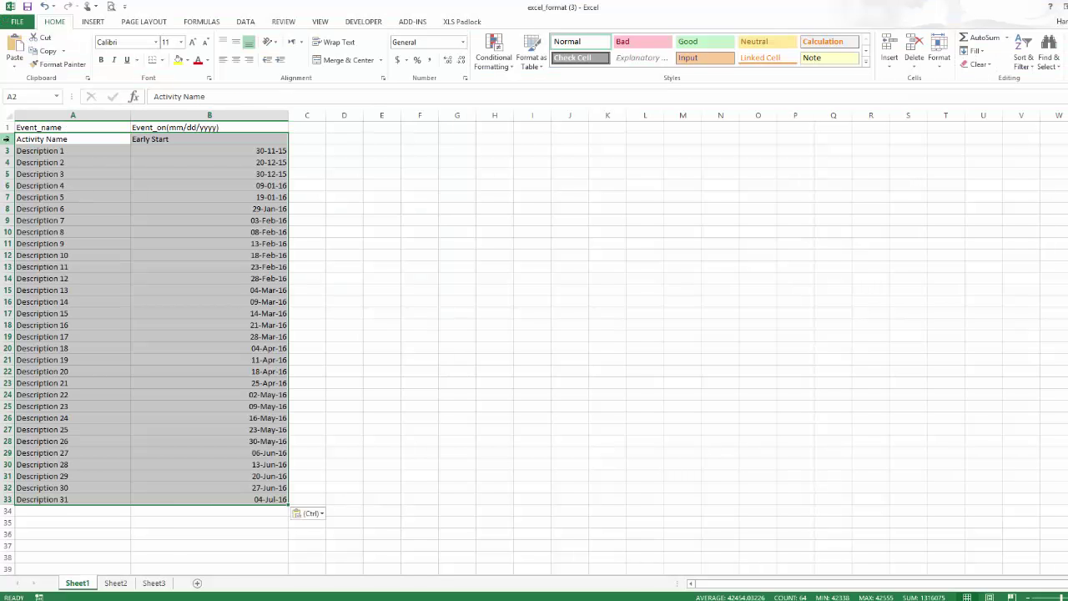
pyautogui.click(7, 139)
pyautogui.rightClick(7, 139)
pyautogui.click(61, 237)
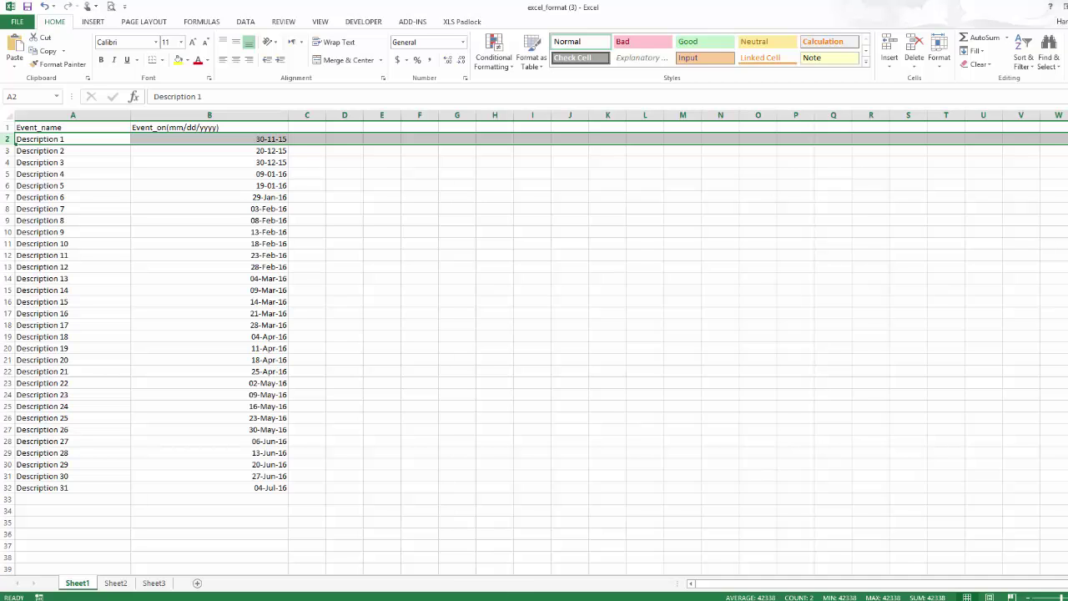
pyautogui.hotkey('alt', 'Tab')
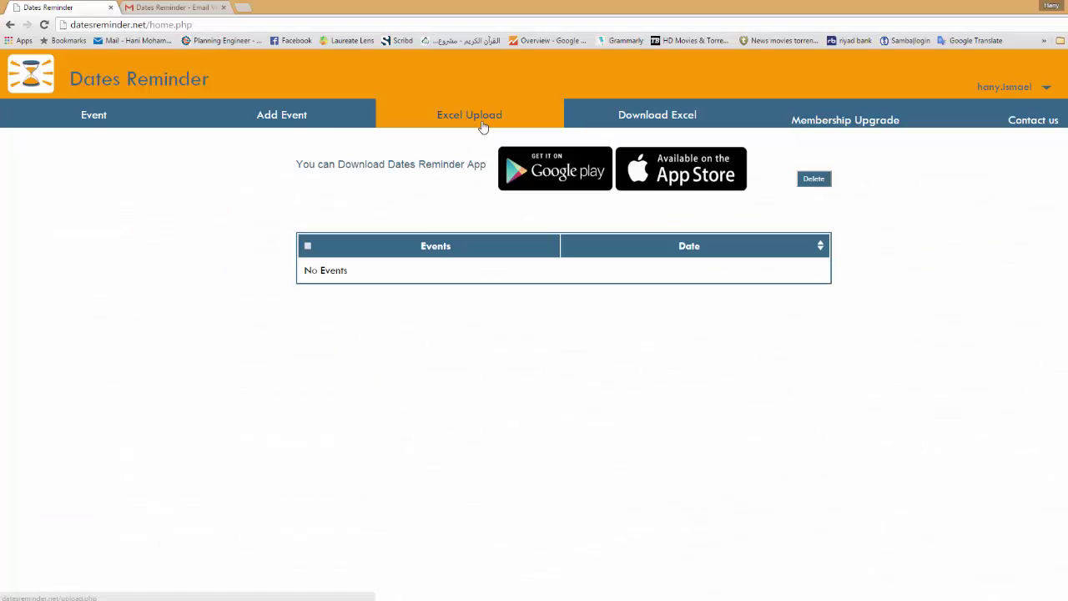
# Upload excel_format (3).xlsx through Excel Upload with Modified Excel selected.
pyautogui.click(482, 124)
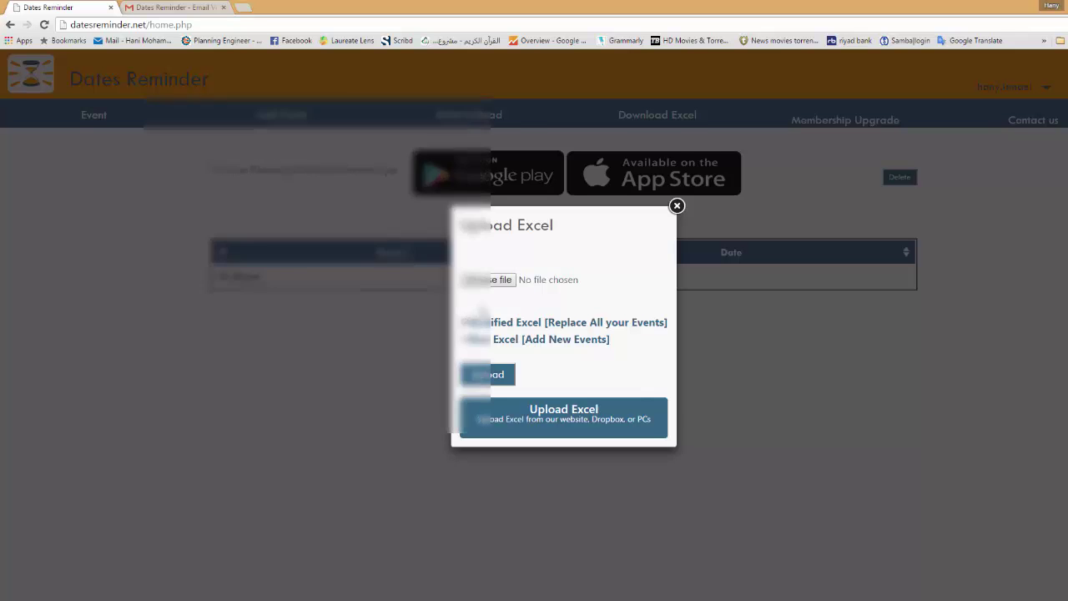
pyautogui.click(488, 279)
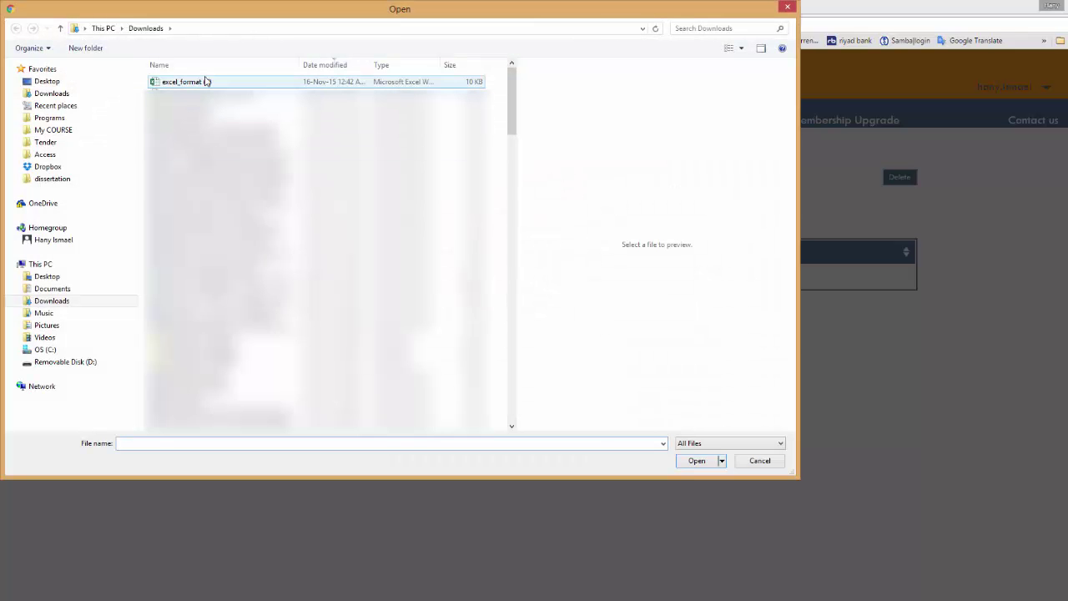
pyautogui.doubleClick(206, 81)
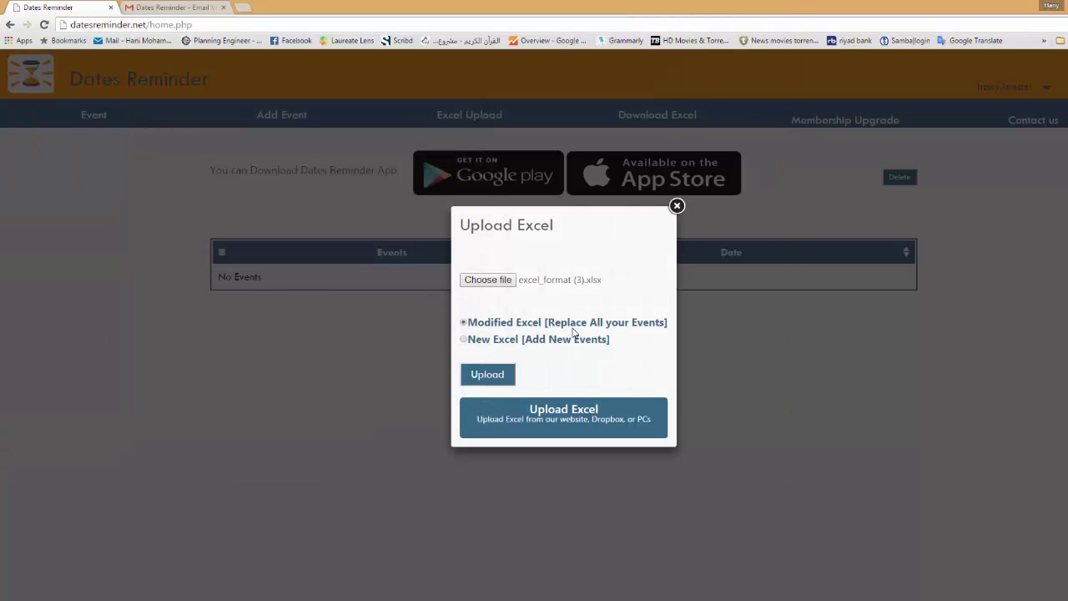
pyautogui.click(493, 378)
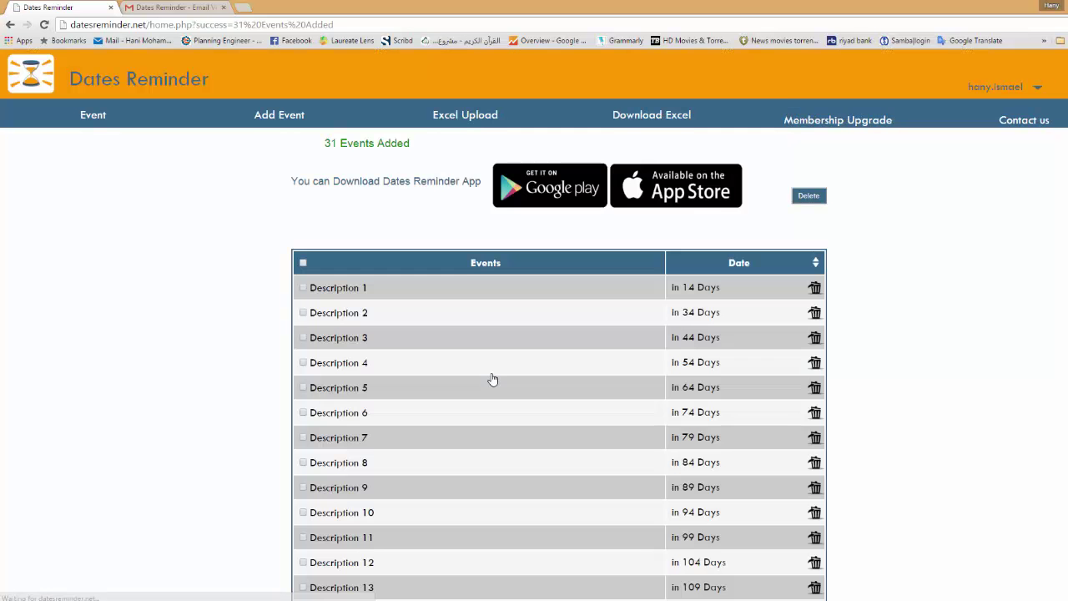
# Scroll through the 31 added events and their days-remaining countdowns.
pyautogui.scroll(-4, 456, 310)
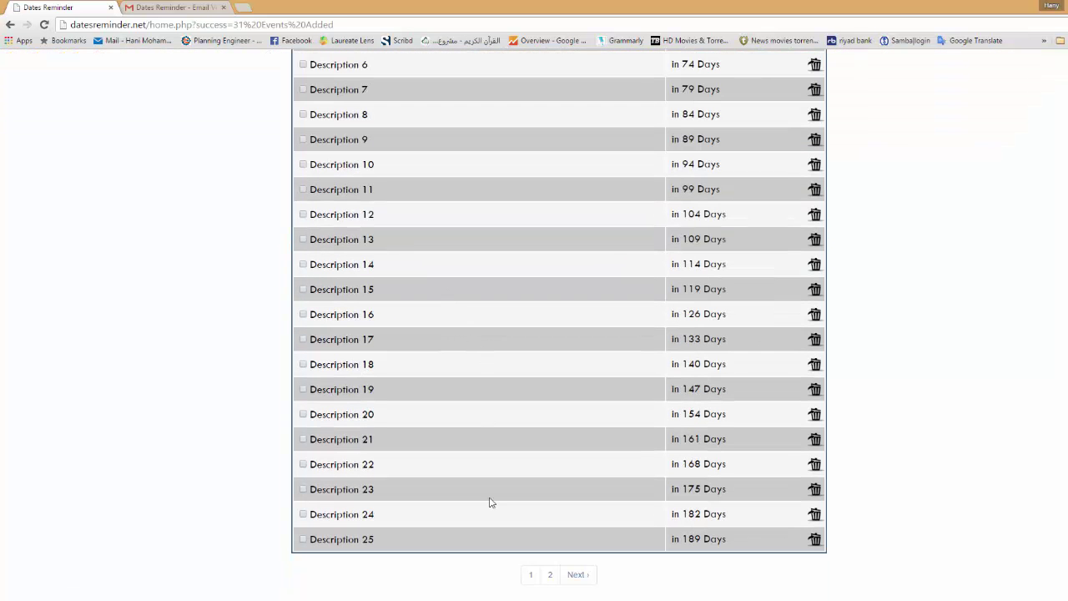
pyautogui.scroll(4, 483, 534)
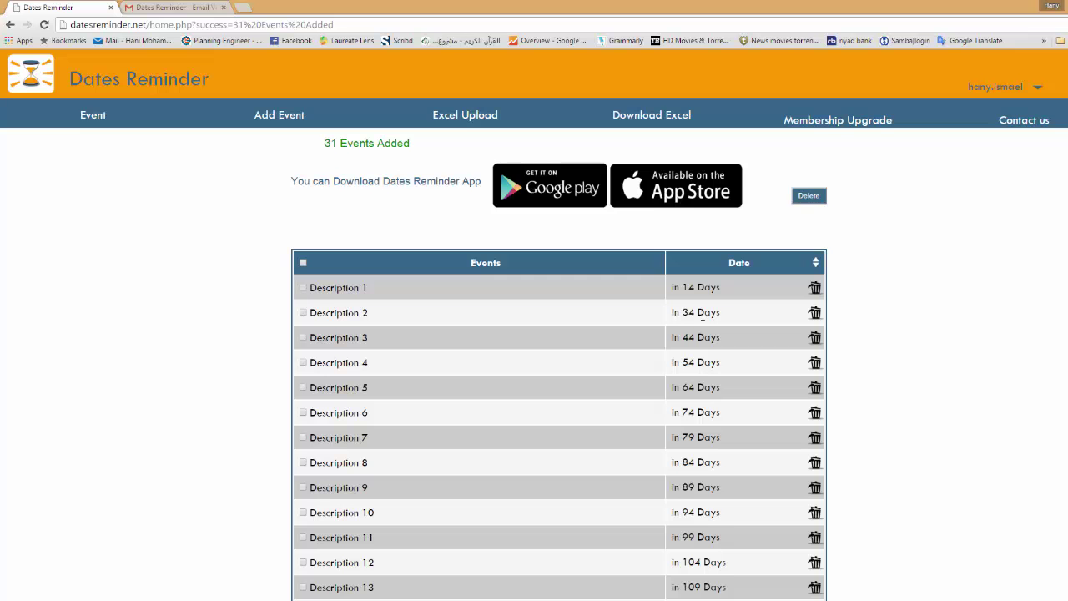
pyautogui.scroll(-4, 702, 315)
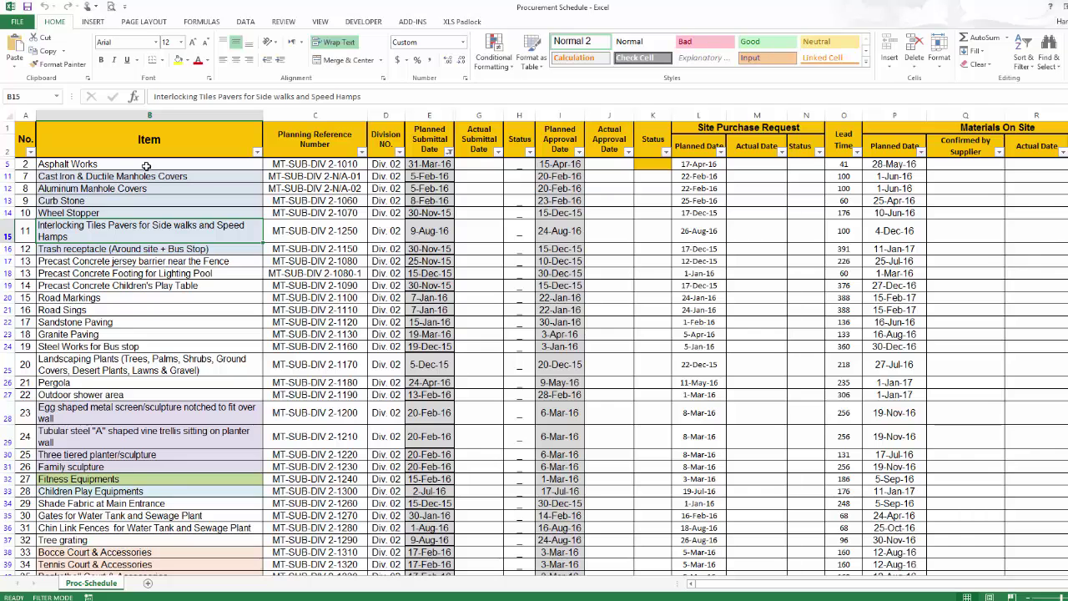
# Clear the old events in A2:B32 and paste the procurement item names into column A.
pyautogui.moveTo(145, 166); pyautogui.dragTo(190, 565)
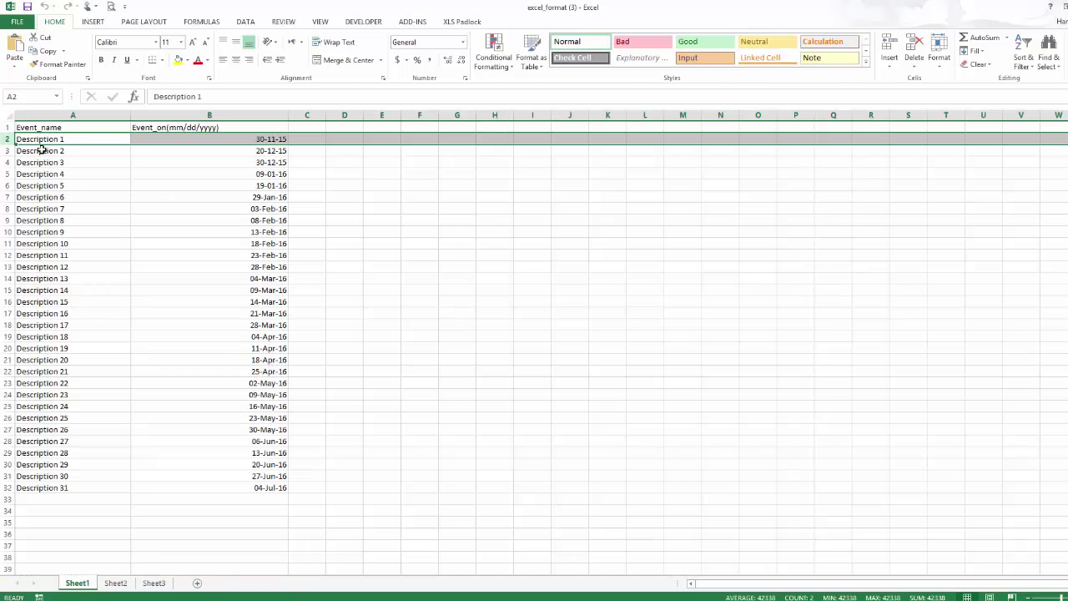
pyautogui.moveTo(40, 139); pyautogui.dragTo(259, 490)
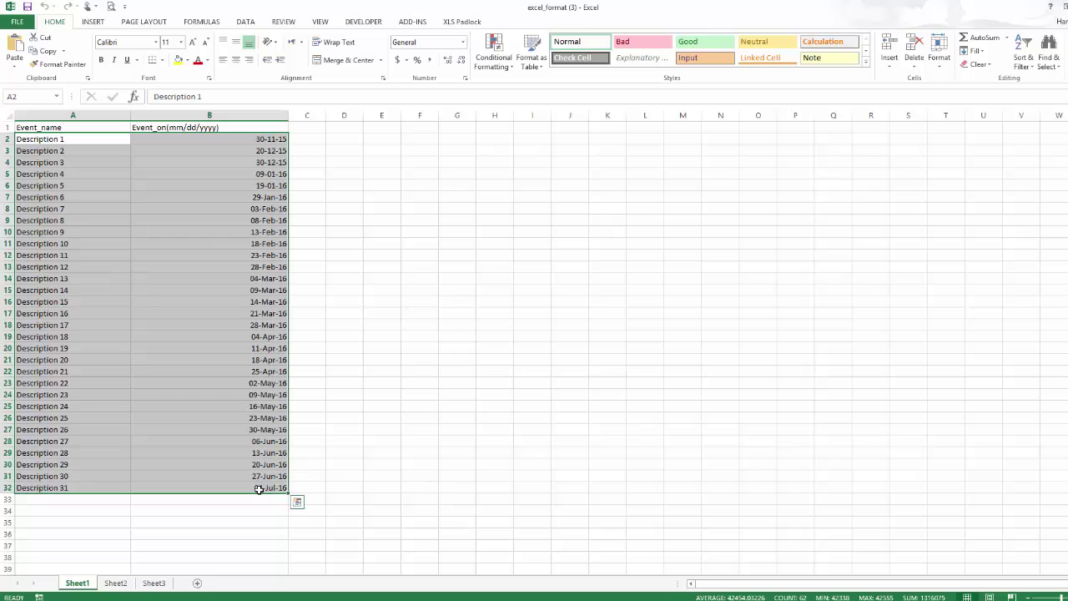
pyautogui.press('Delete')
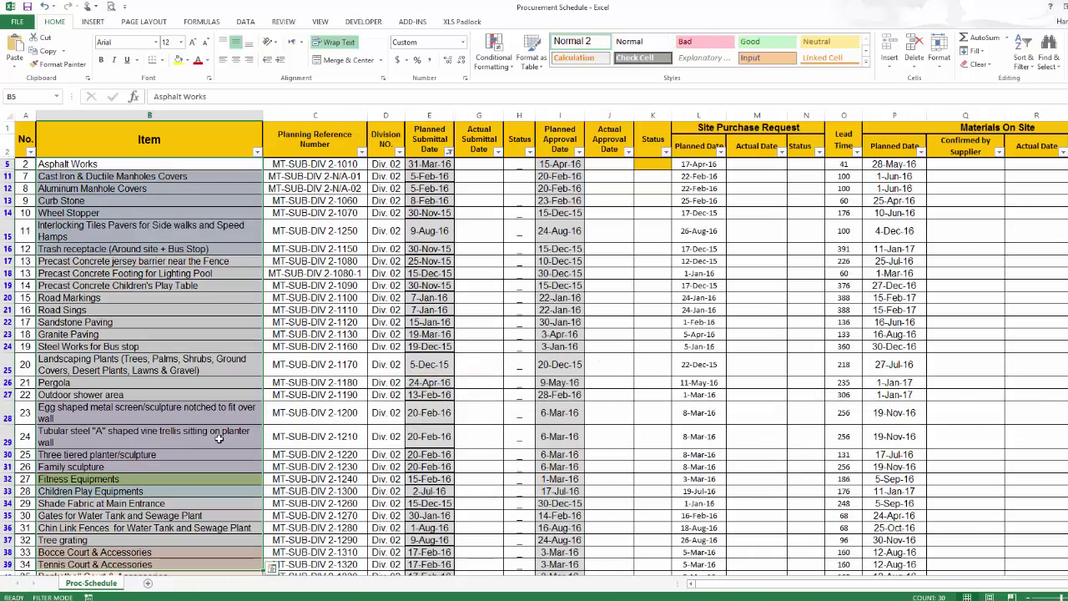
pyautogui.rightClick(165, 182)
pyautogui.click(205, 214)
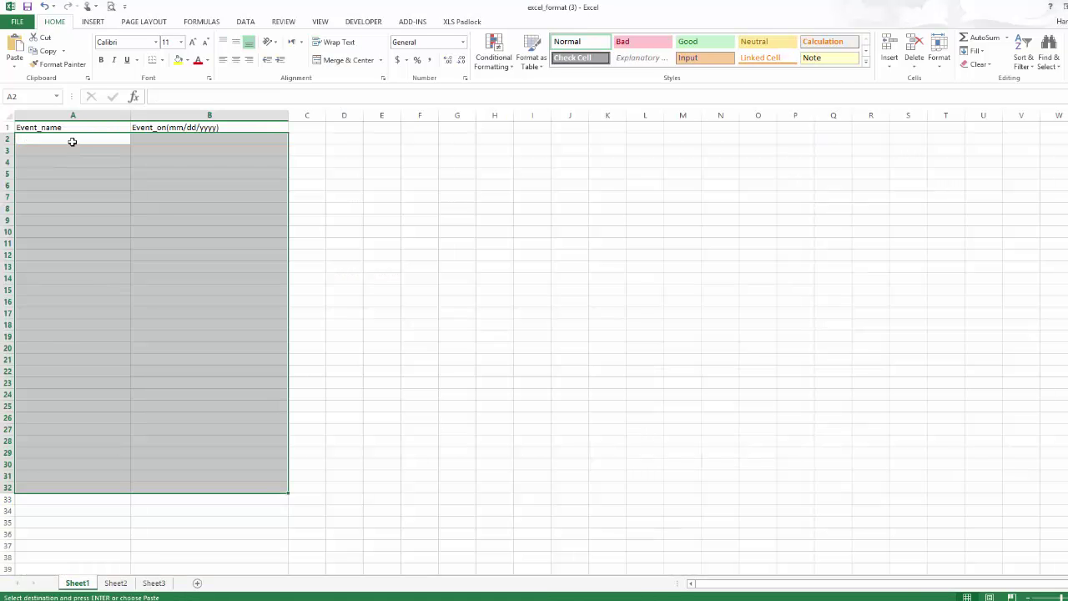
pyautogui.rightClick(72, 137)
pyautogui.click(114, 185)
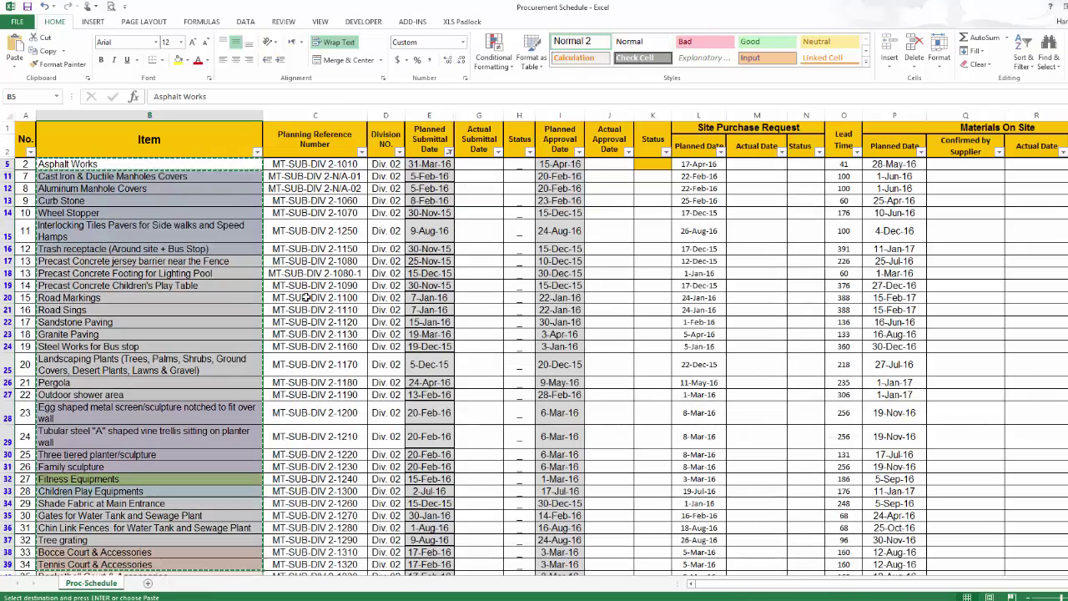
# Copy the planned submittal dates from column E of the Procurement Schedule.
pyautogui.moveTo(429, 163); pyautogui.dragTo(443, 564)
pyautogui.rightClick(444, 317)
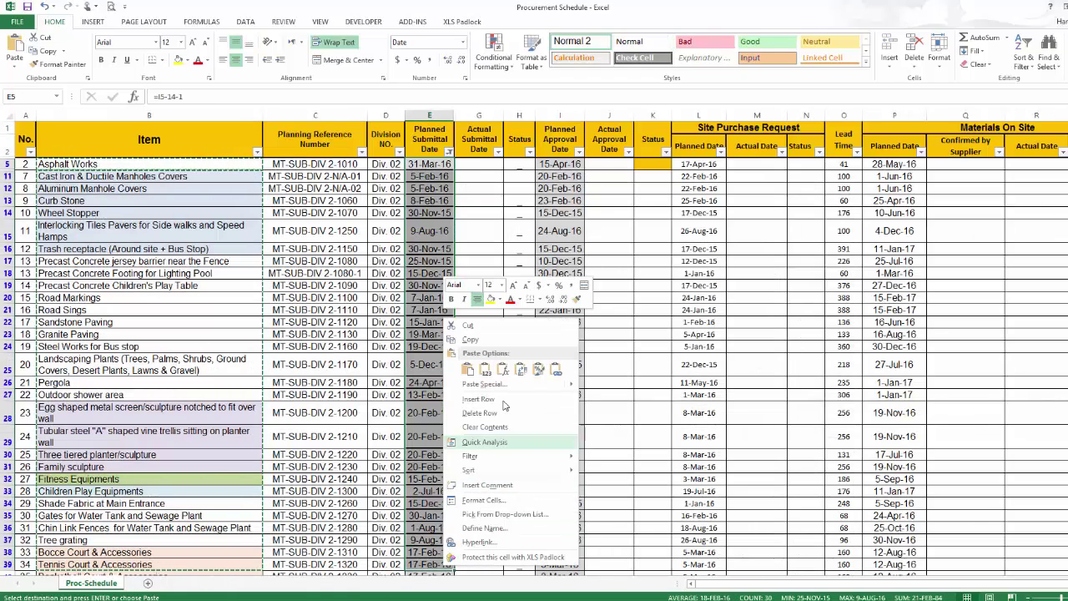
pyautogui.click(502, 340)
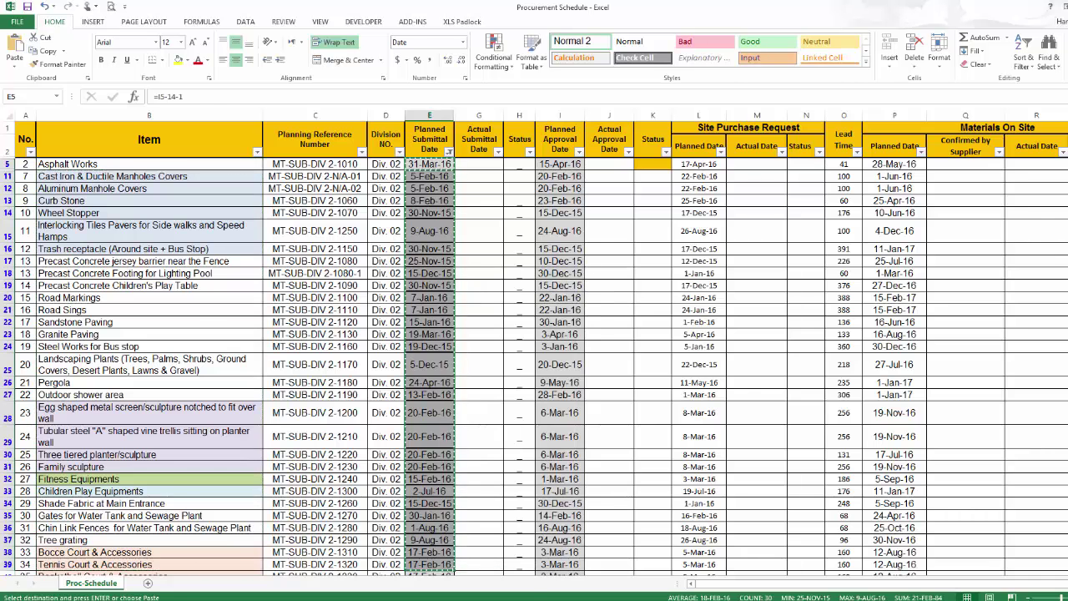
pyautogui.hotkey('alt', 'Tab')
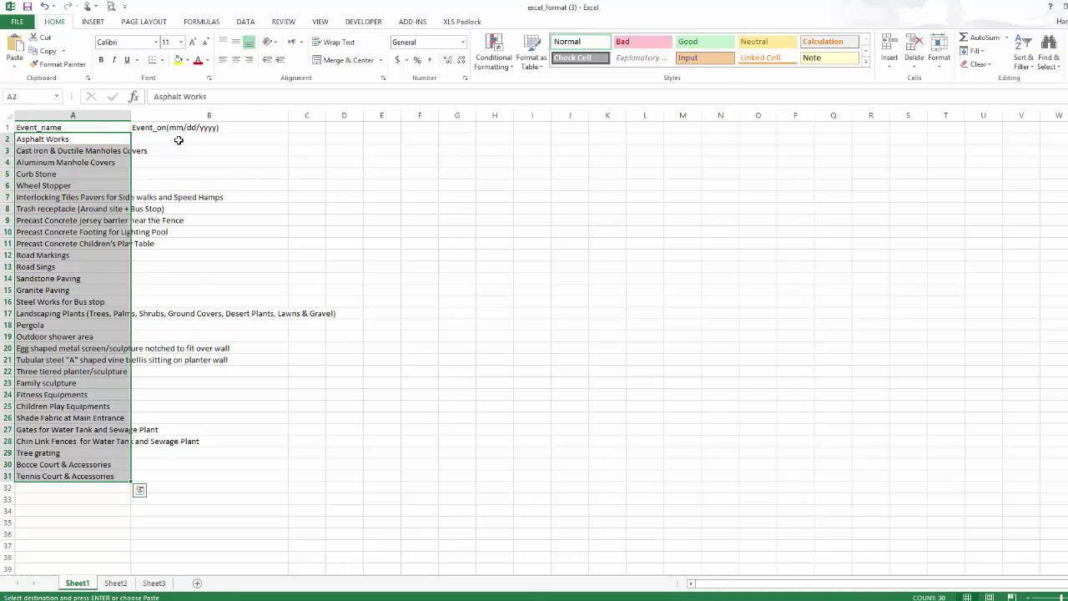
# Paste the planned submittal dates into column B starting at B2 as plain values.
pyautogui.click(180, 139)
pyautogui.rightClick(182, 138)
pyautogui.click(229, 191)
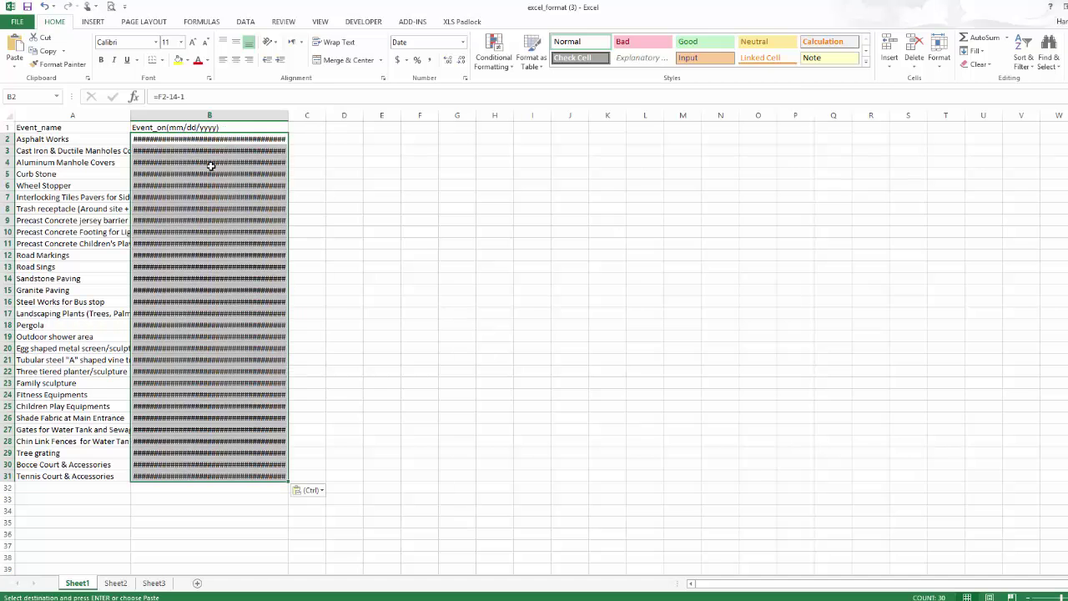
pyautogui.rightClick(197, 138)
pyautogui.click(237, 188)
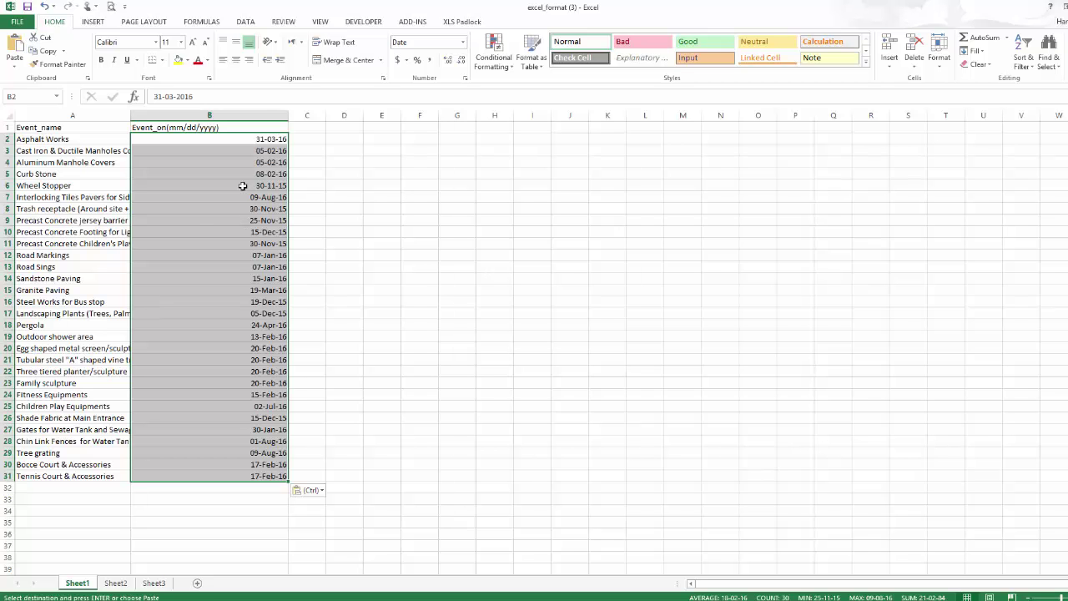
# Format column B as Date in 14-Mar-12 style and save the workbook.
pyautogui.rightClick(239, 176)
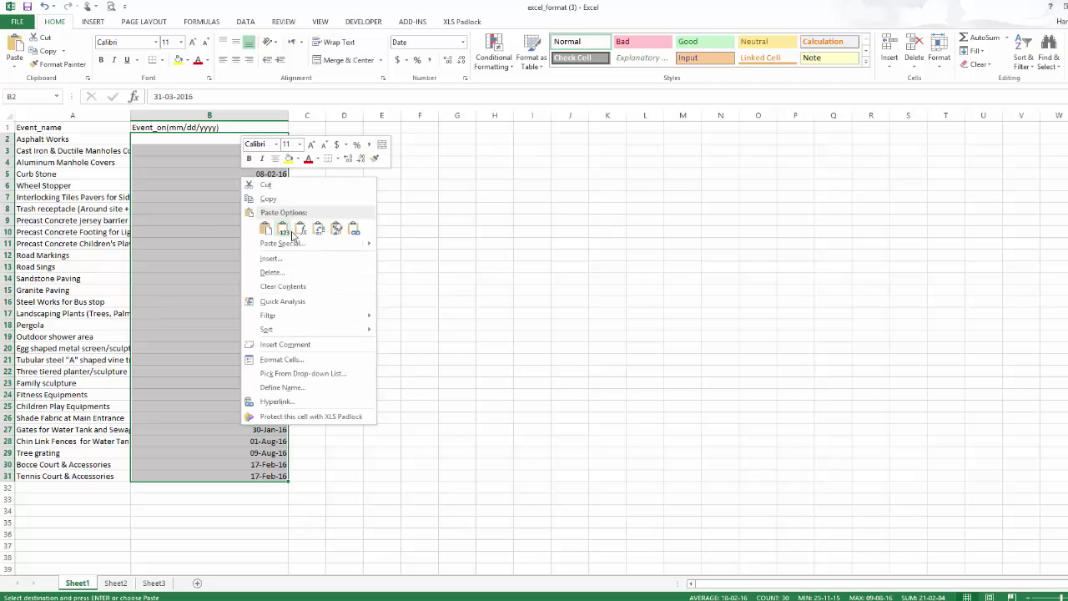
pyautogui.click(315, 364)
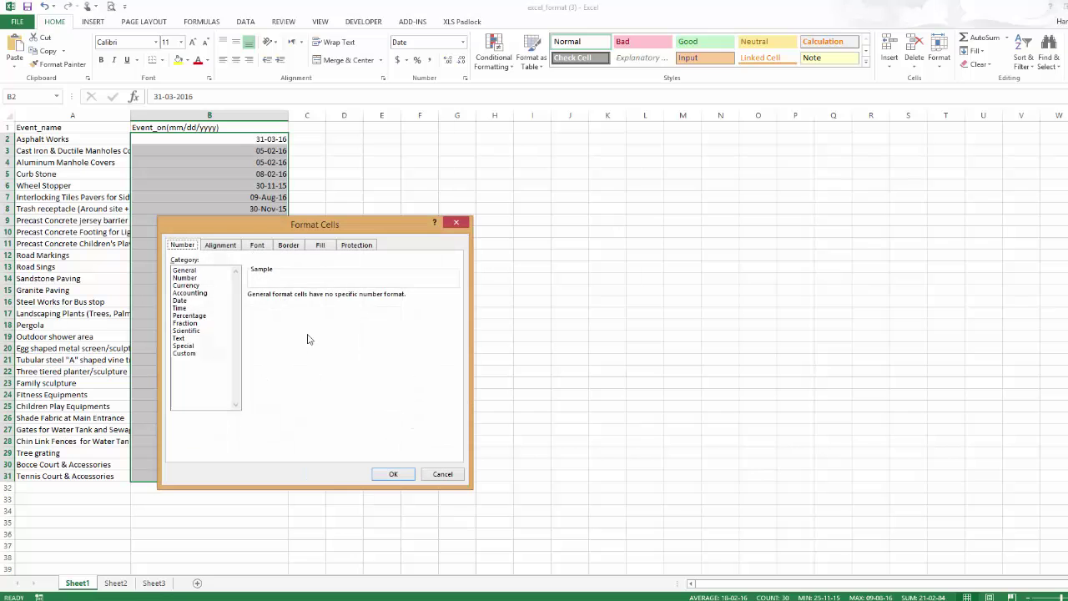
pyautogui.click(184, 300)
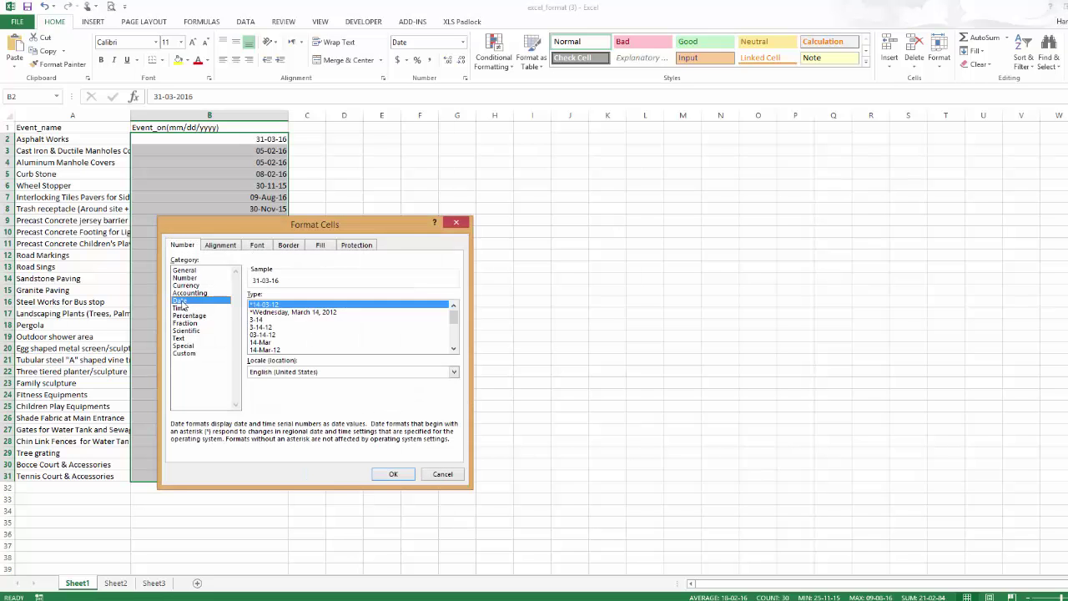
pyautogui.click(268, 348)
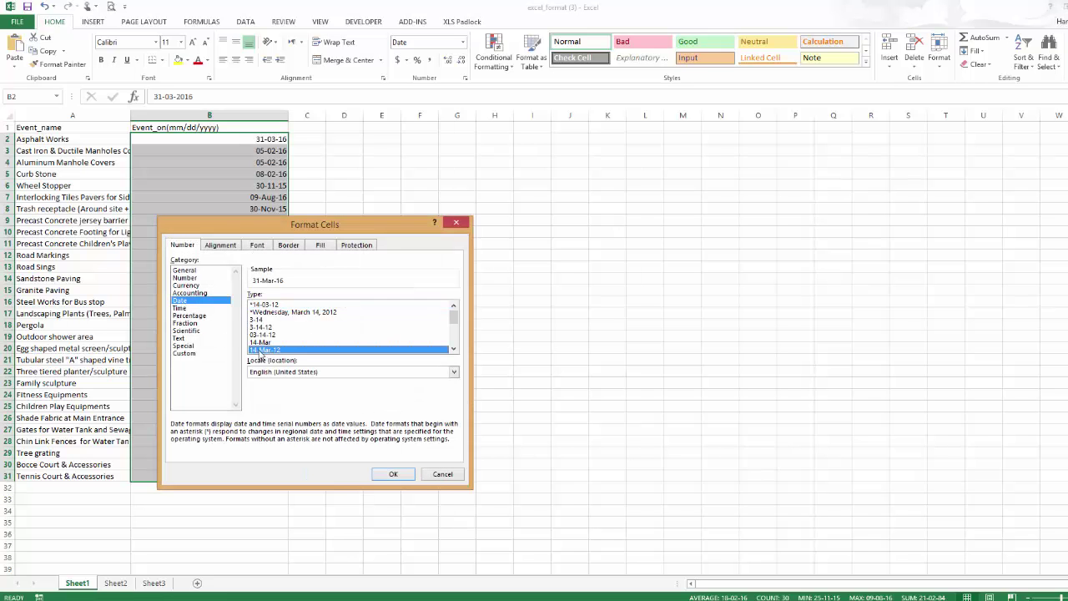
pyautogui.click(393, 474)
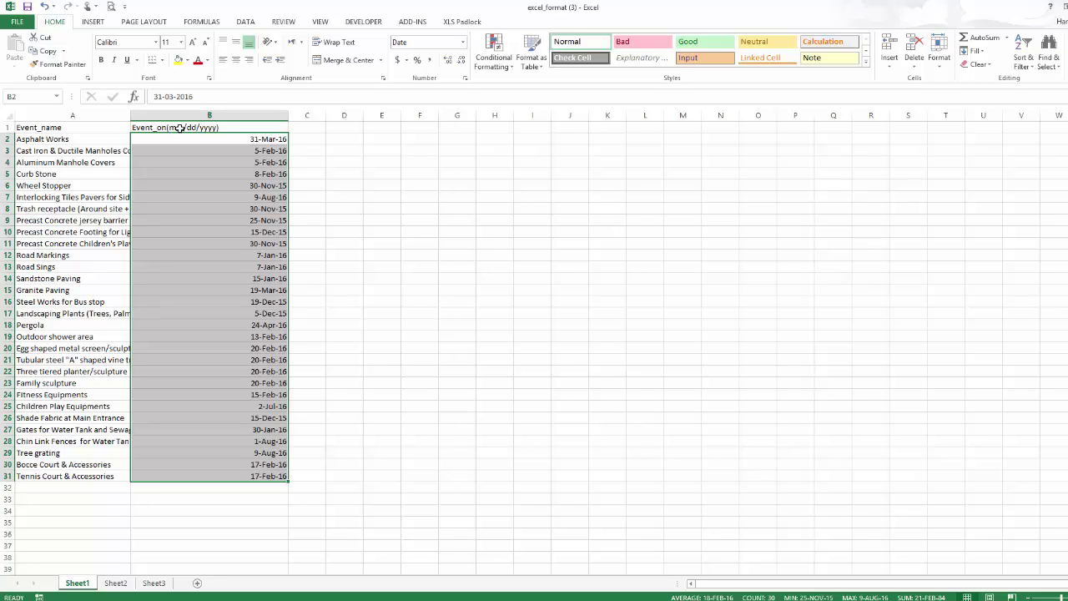
pyautogui.click(27, 7)
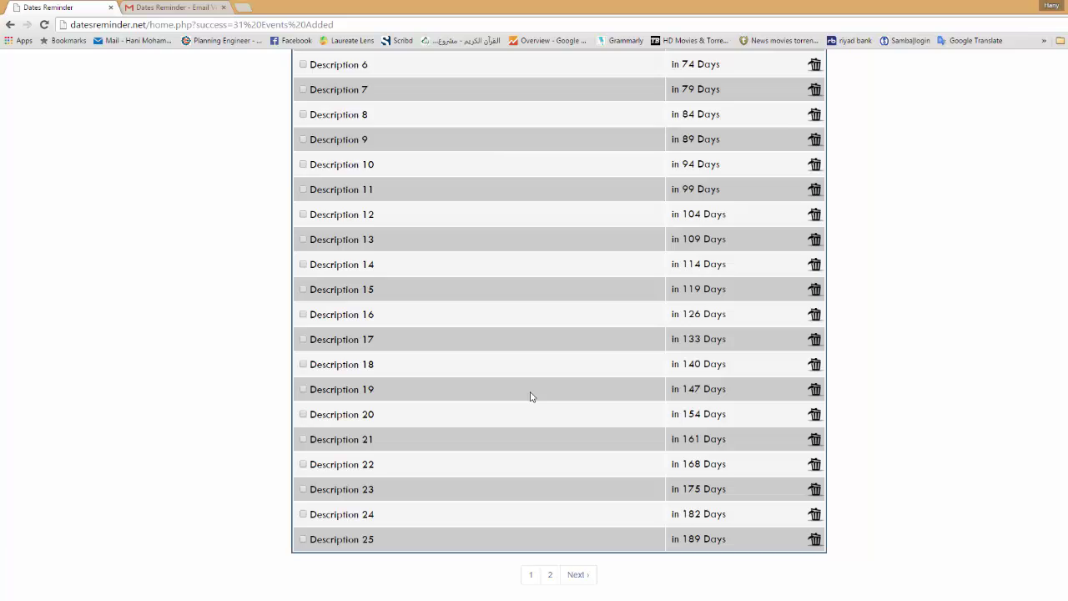
# Upload excel_format (3).xlsx as new events, adding the 30 procurement items.
pyautogui.scroll(4, 531, 396)
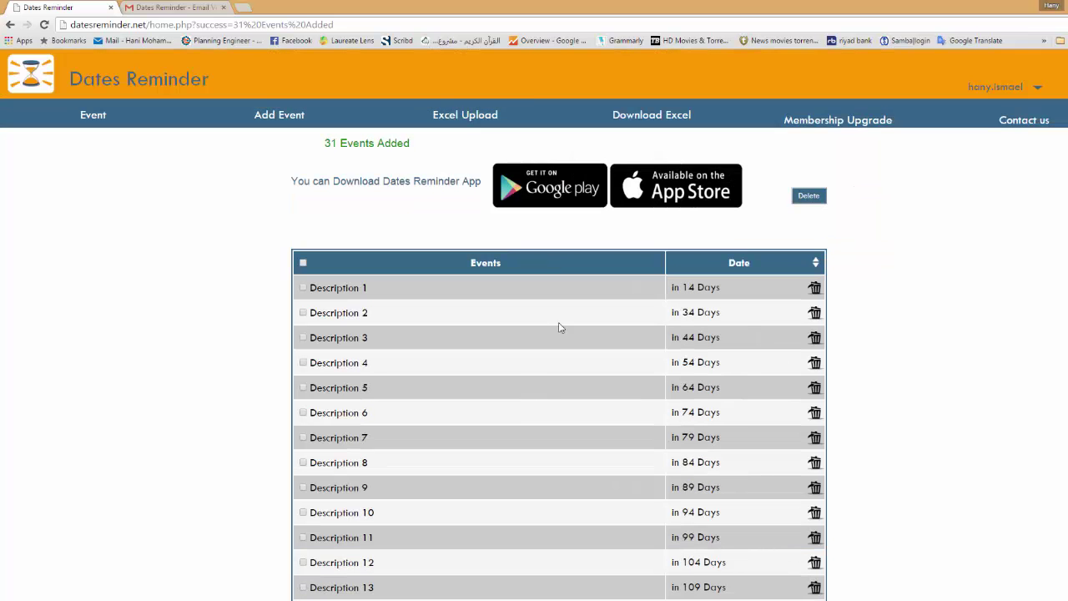
pyautogui.click(456, 119)
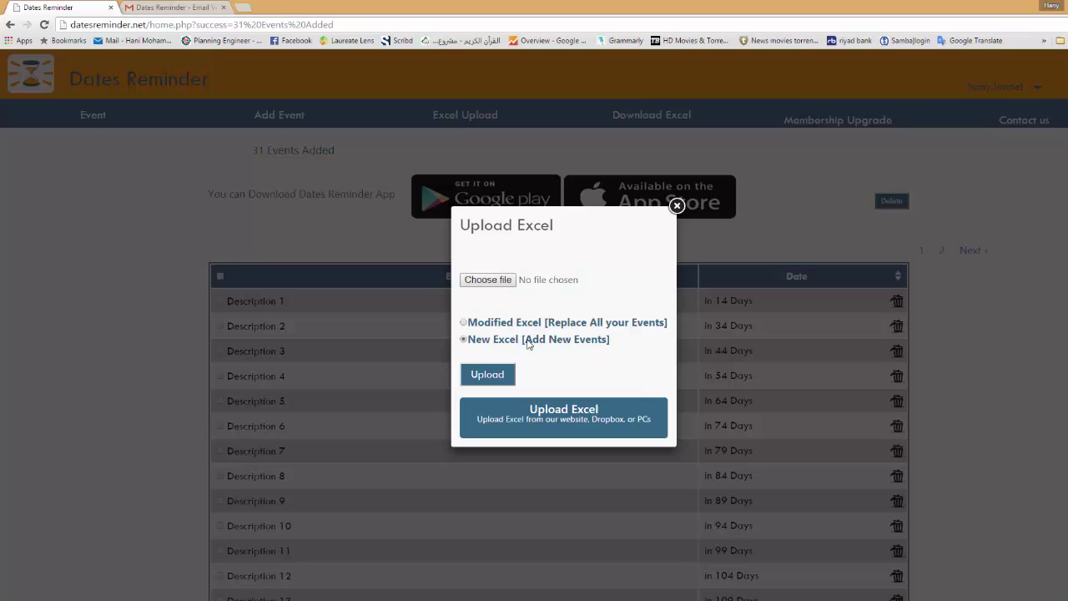
pyautogui.click(499, 279)
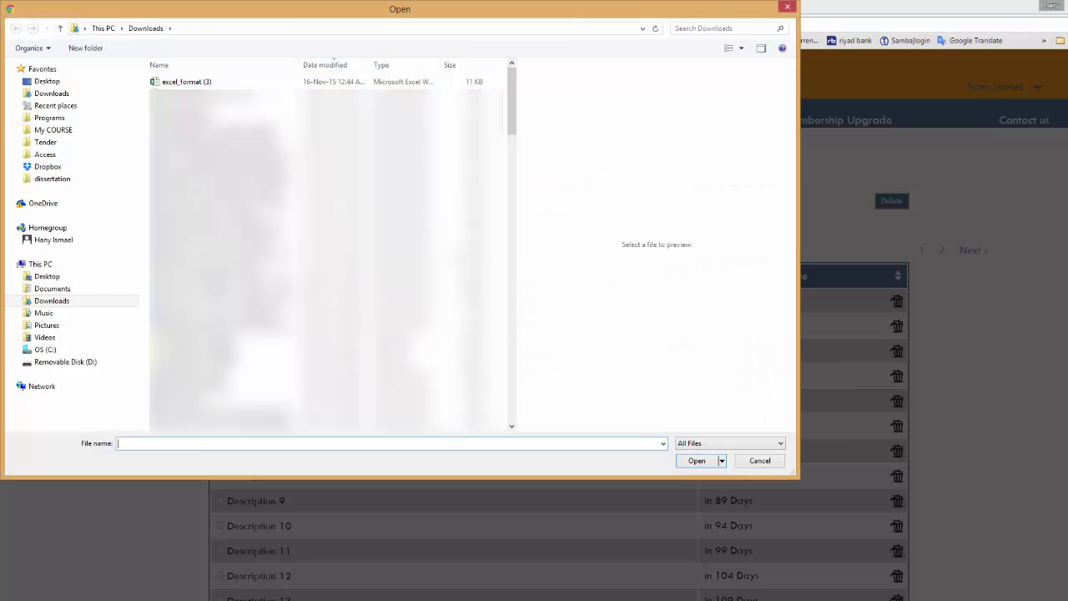
pyautogui.doubleClick(207, 84)
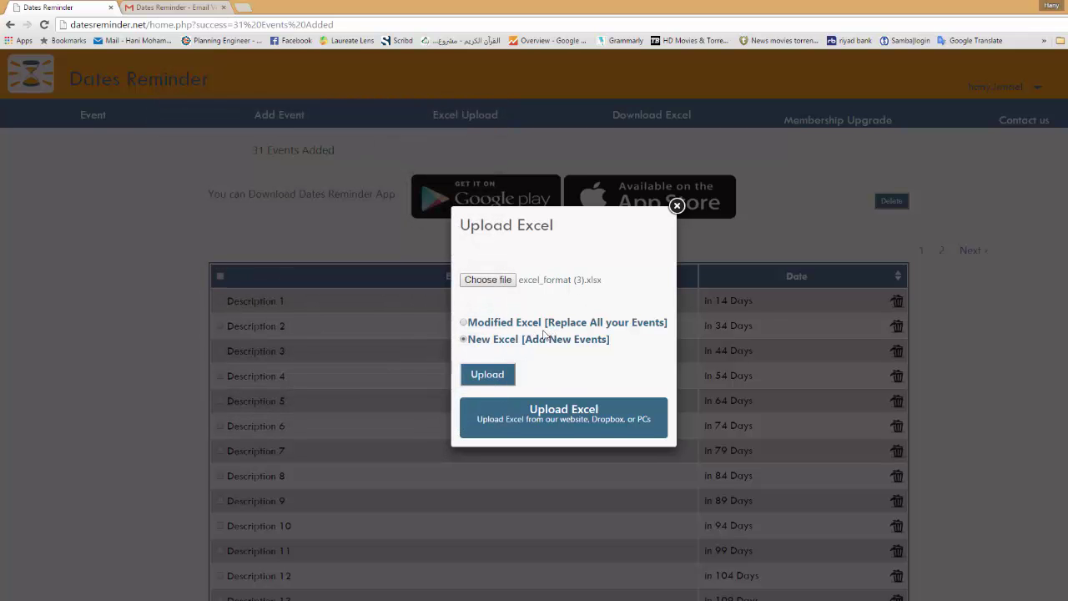
pyautogui.click(499, 377)
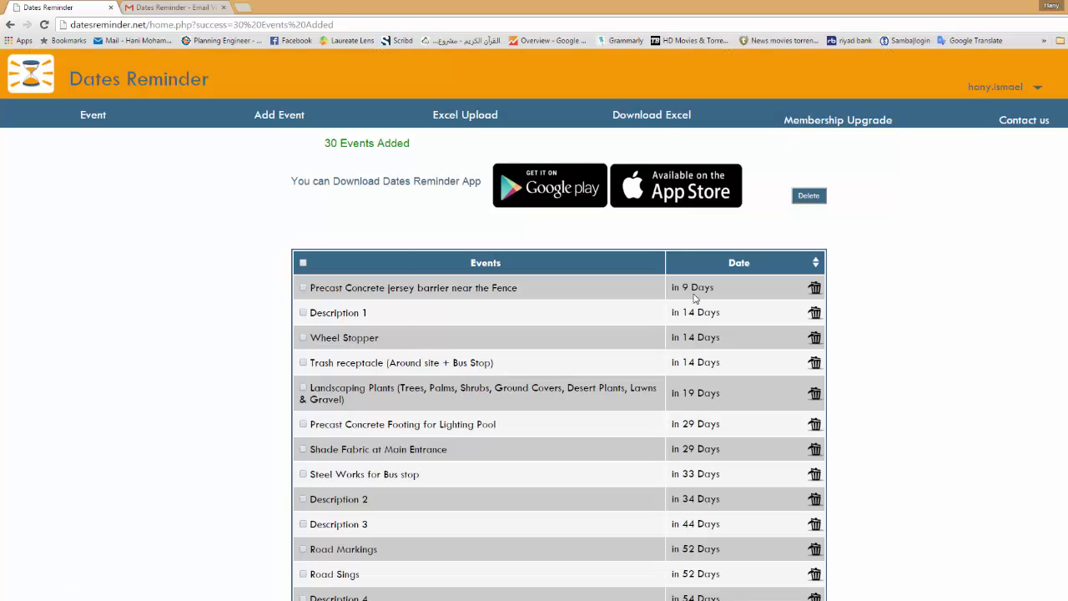
pyautogui.scroll(-4, 687, 359)
pyautogui.scroll(4, 687, 359)
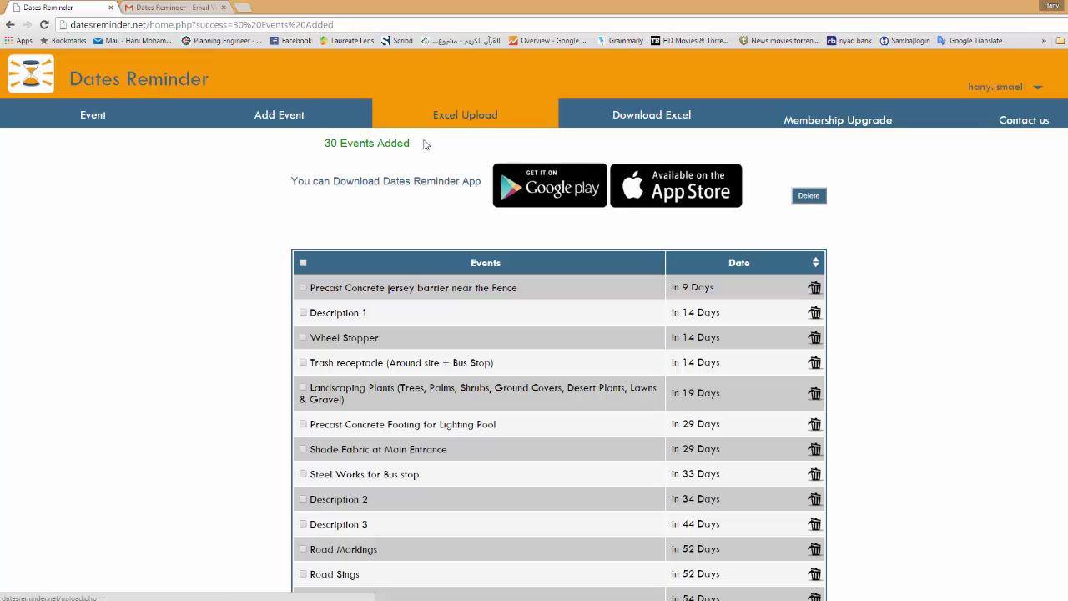
# Add an event named 'Event 1' dated 30 November 2015 via the Add Event form.
pyautogui.click(294, 119)
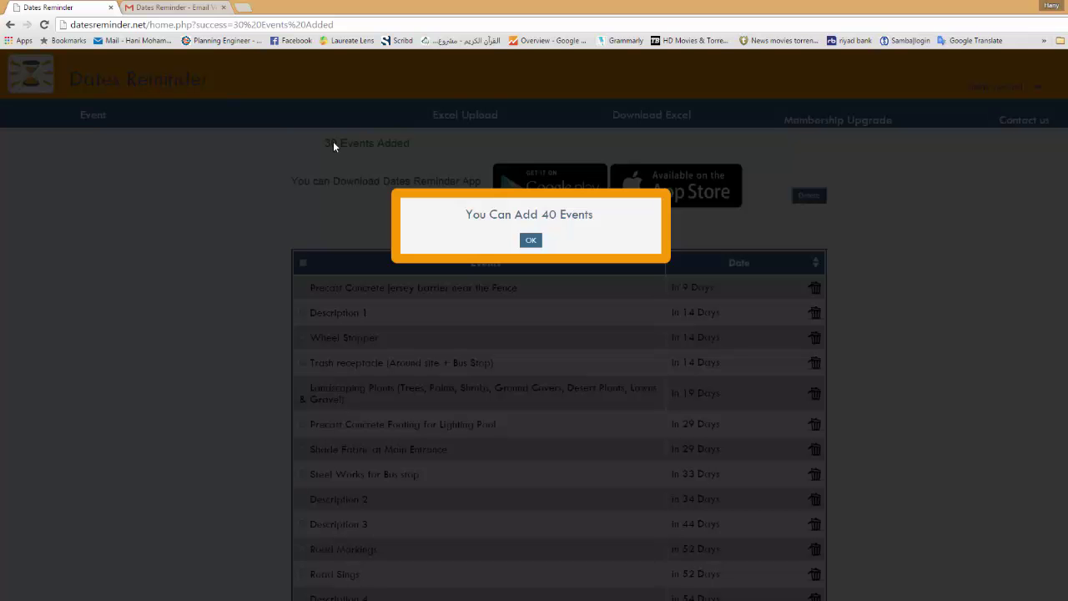
pyautogui.click(530, 241)
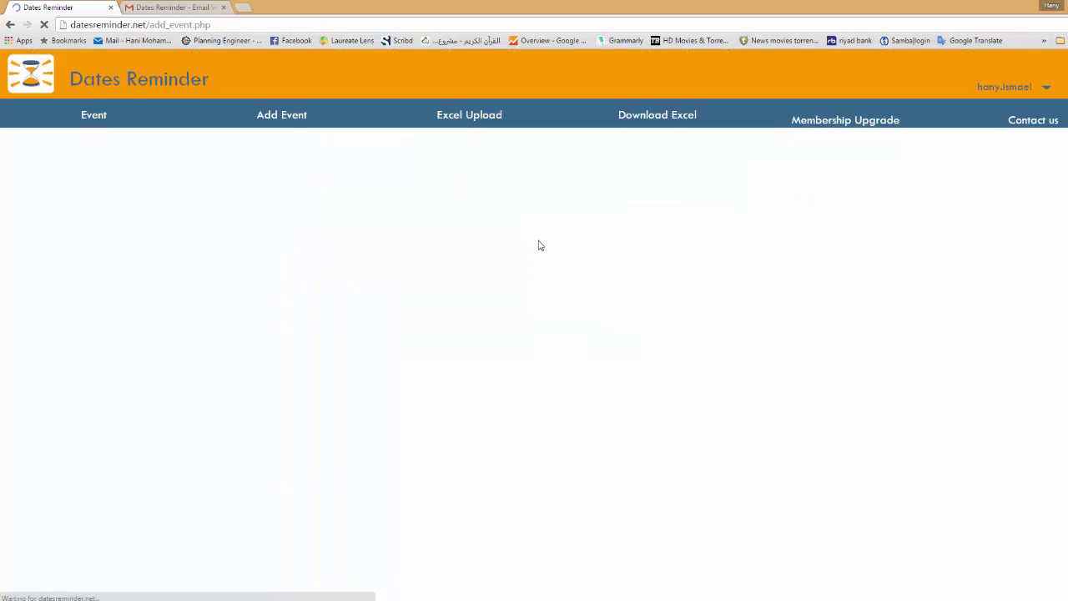
pyautogui.click(440, 224)
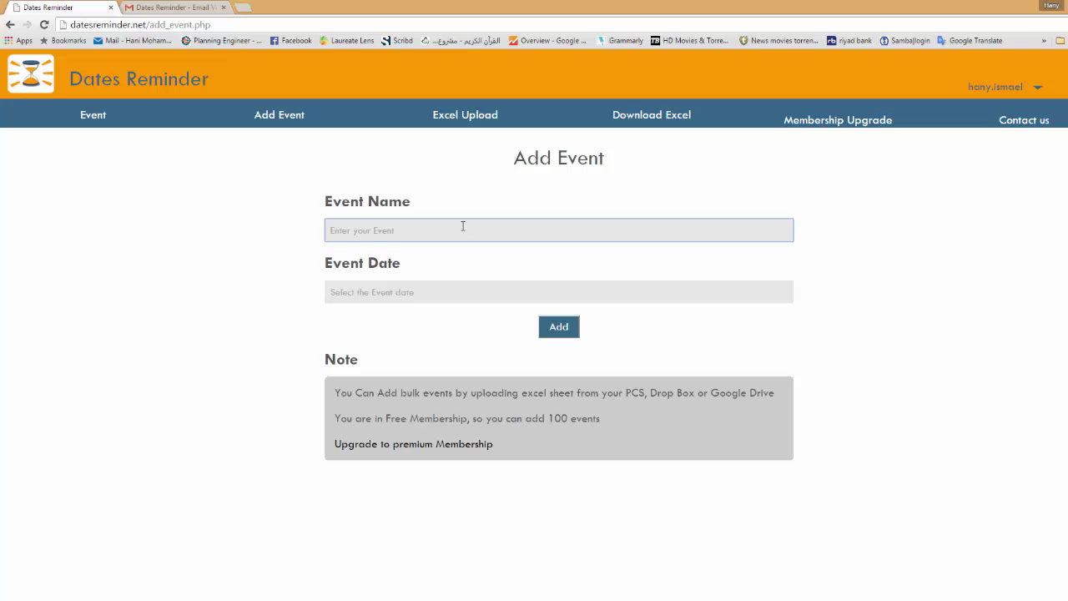
pyautogui.write('Event 1')
pyautogui.click(457, 294)
pyautogui.click(361, 417)
pyautogui.click(557, 327)
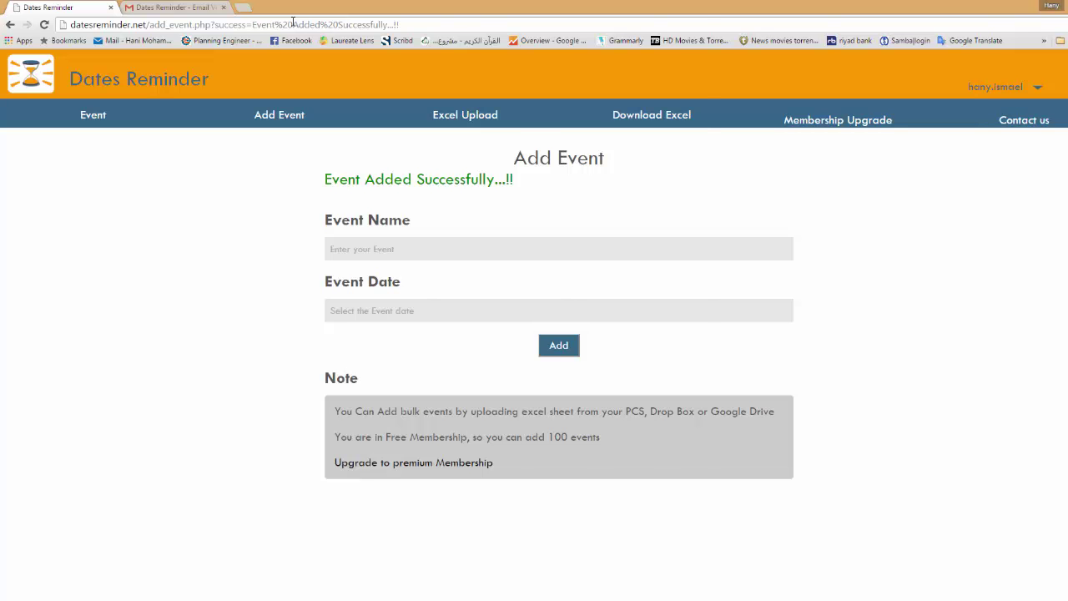
# Log in to the phone app with the account's user name and password.
pyautogui.write('hany')
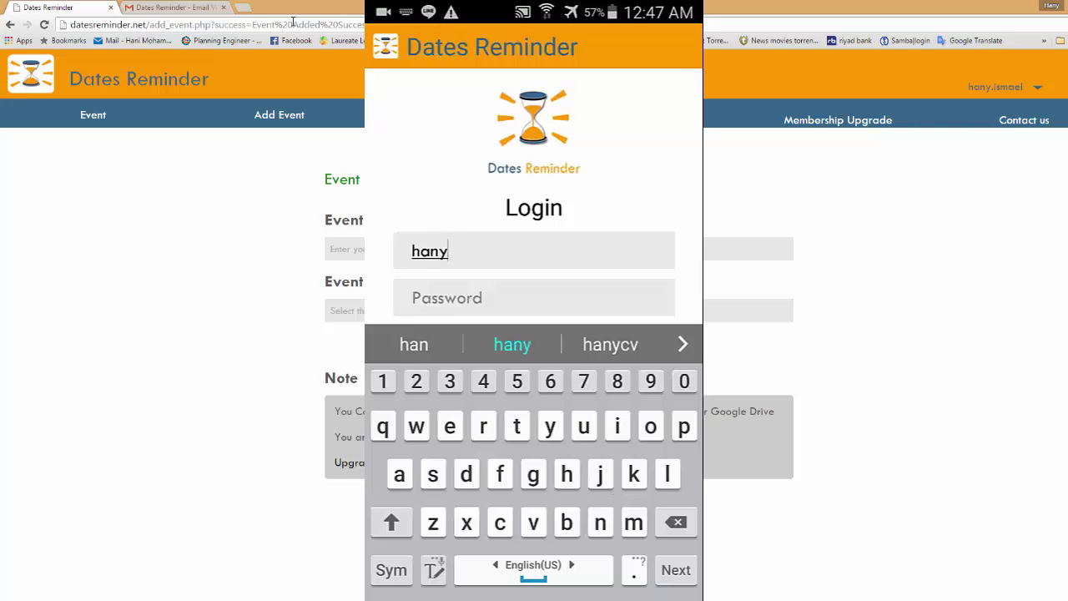
pyautogui.write('.')
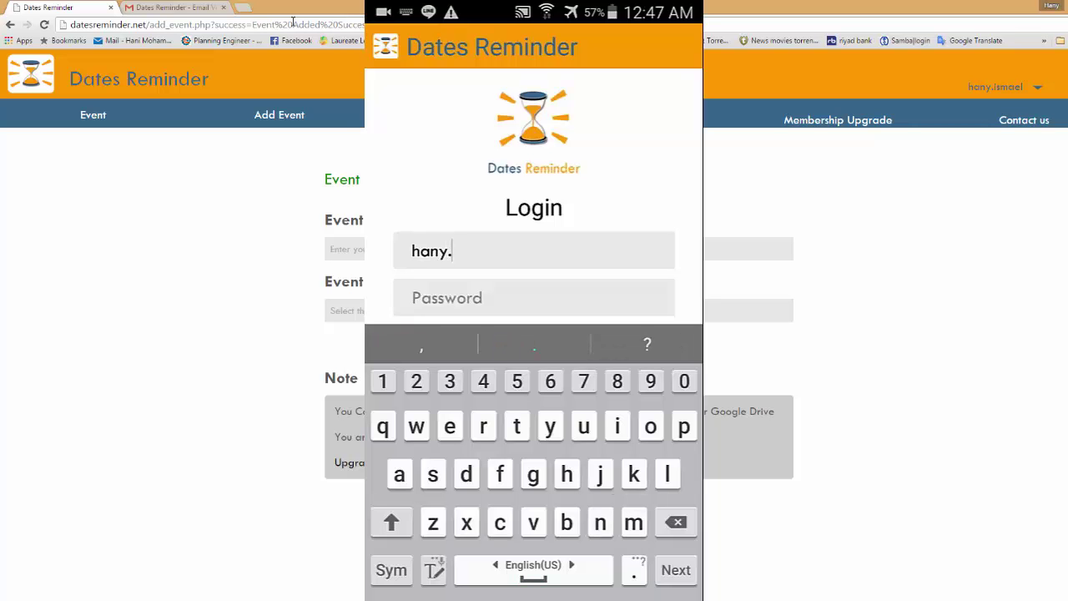
pyautogui.write('ism')
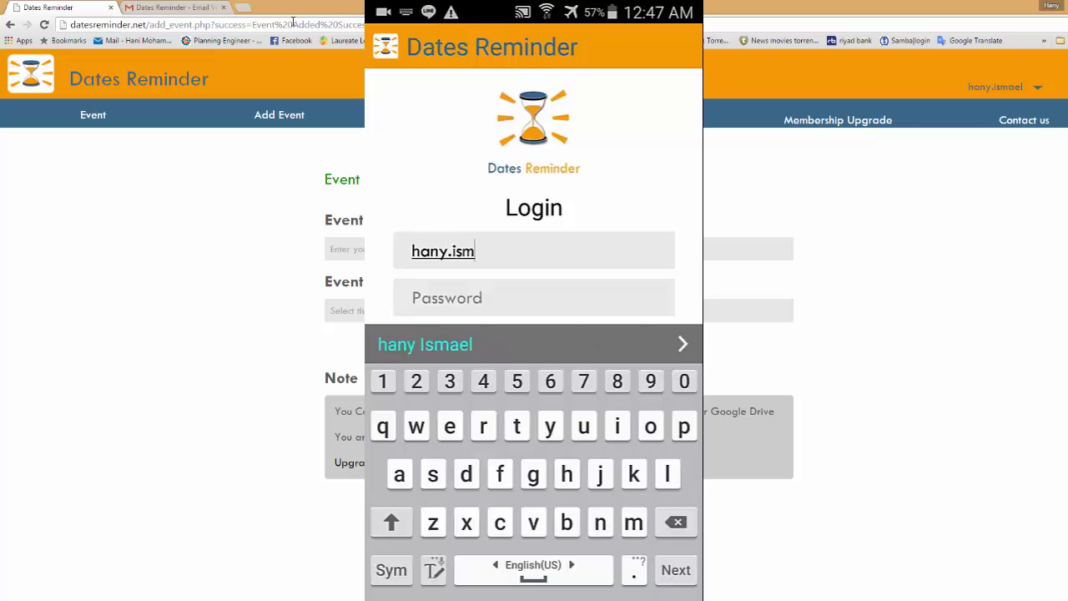
pyautogui.write('ael')
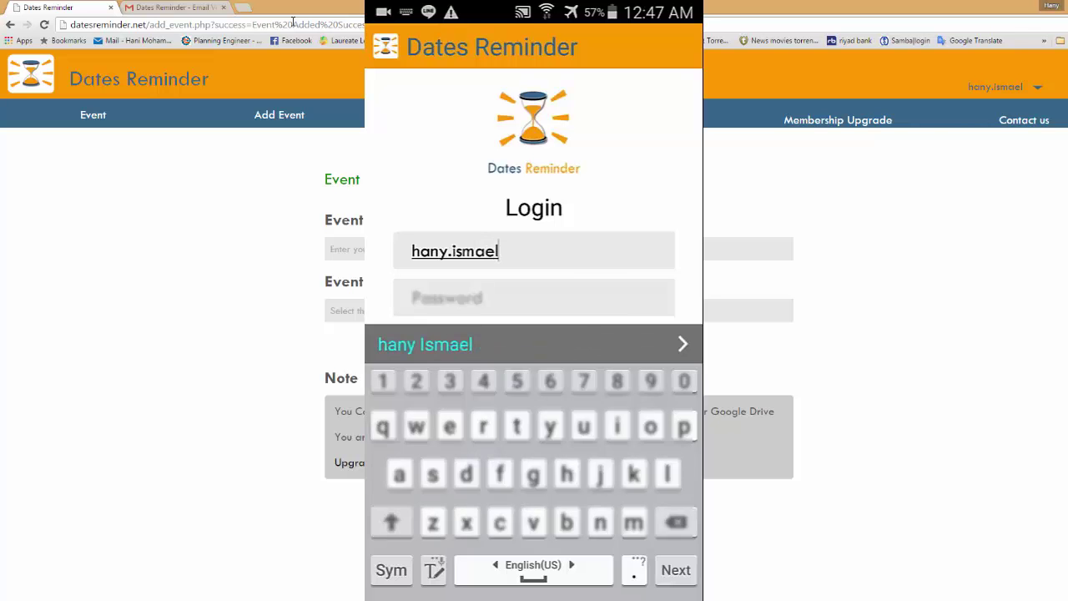
pyautogui.press('Tab')
pyautogui.write('*')
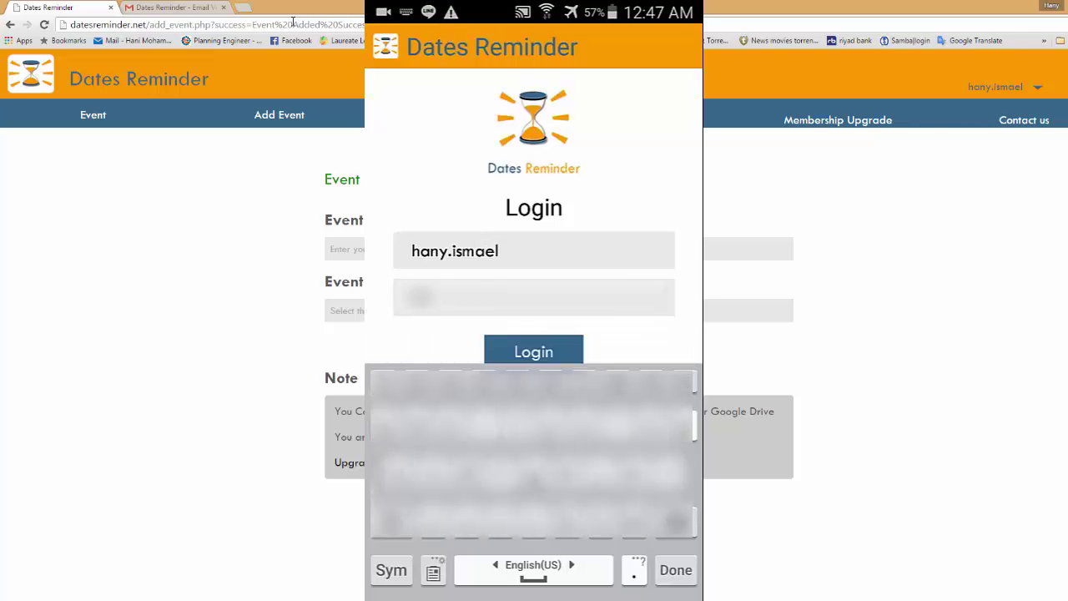
pyautogui.write('*')
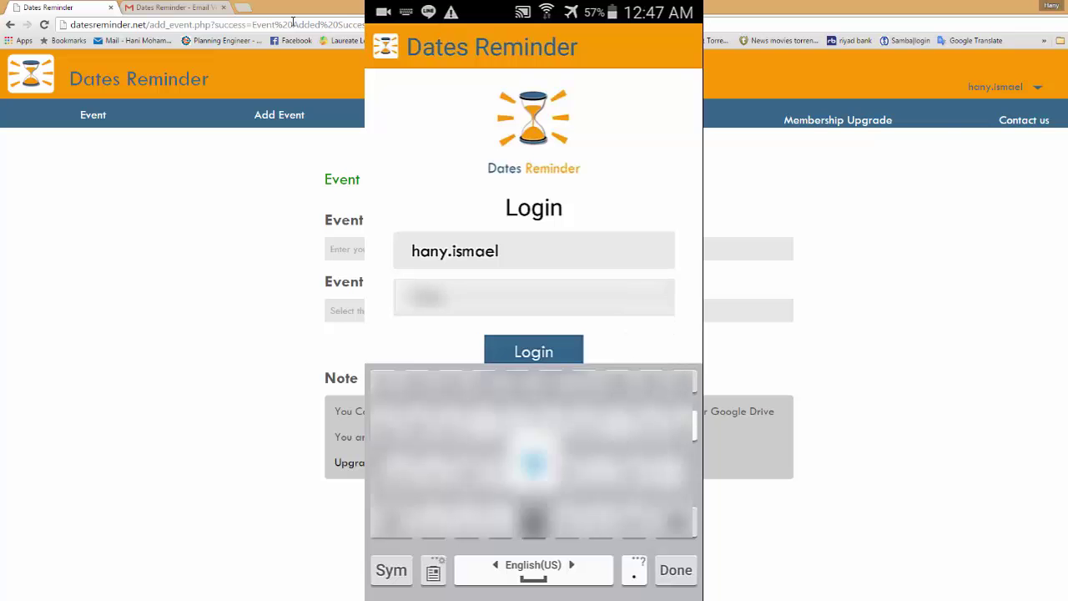
pyautogui.write('*')
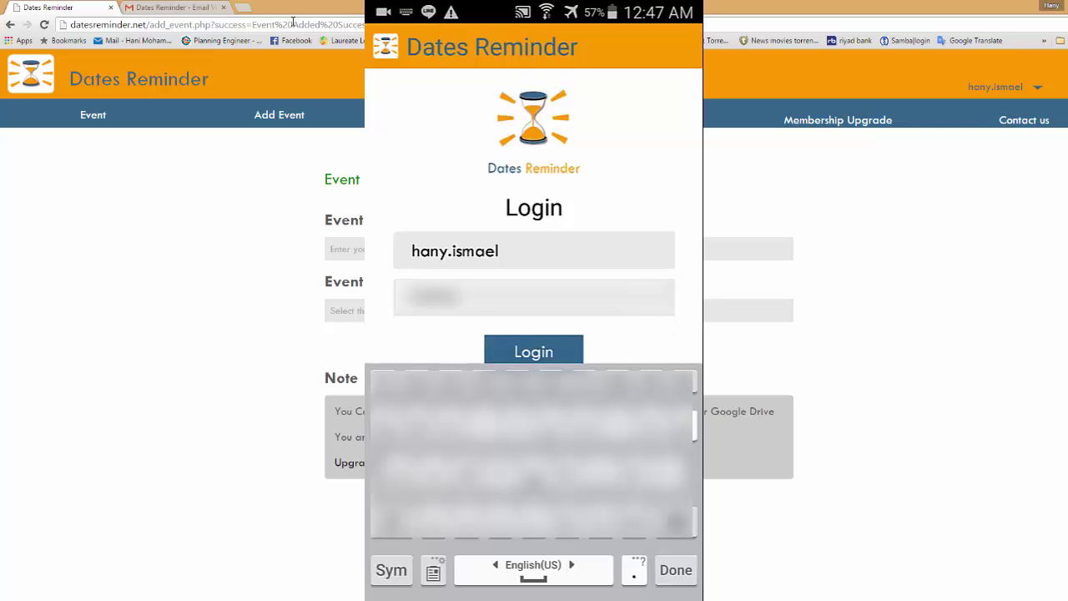
pyautogui.write('*7')
pyautogui.press('Return')
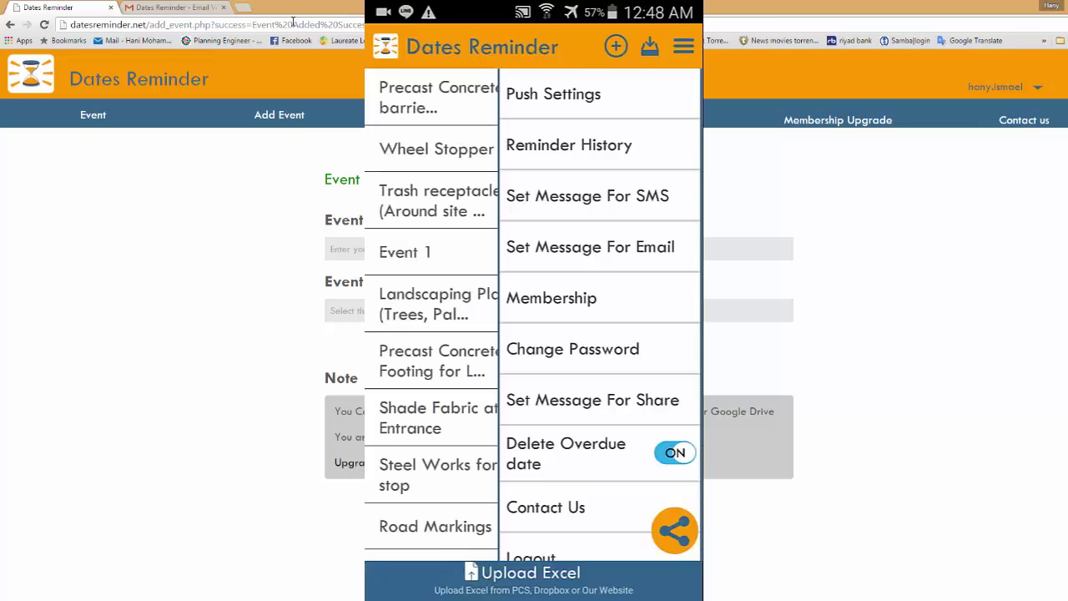
# Enter and save the SMS template 'I would like to remind you with the upcoming event.'.
pyautogui.click(588, 196)
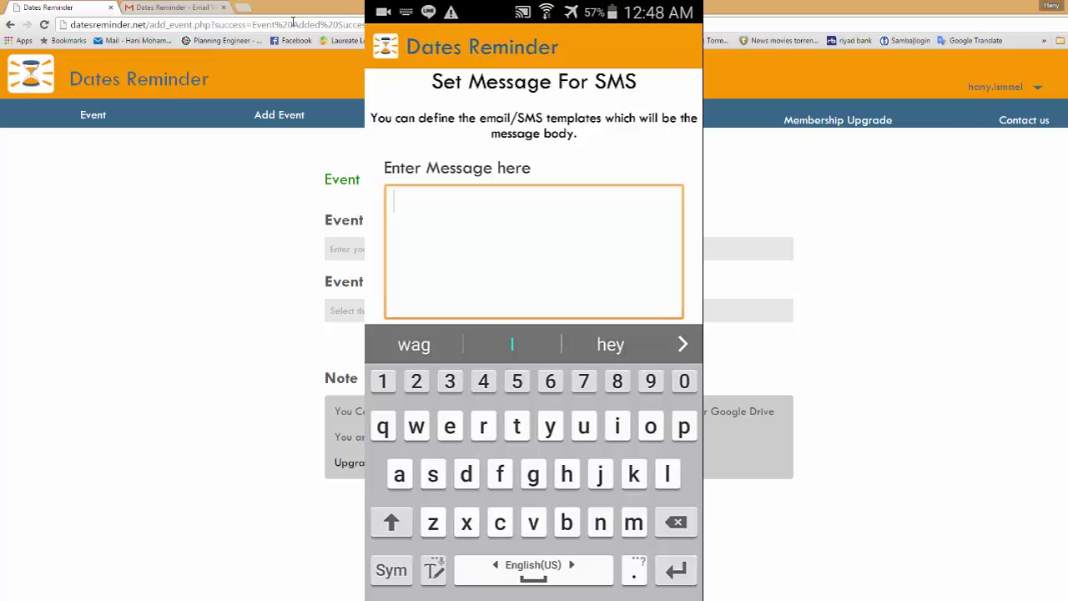
pyautogui.write('I ')
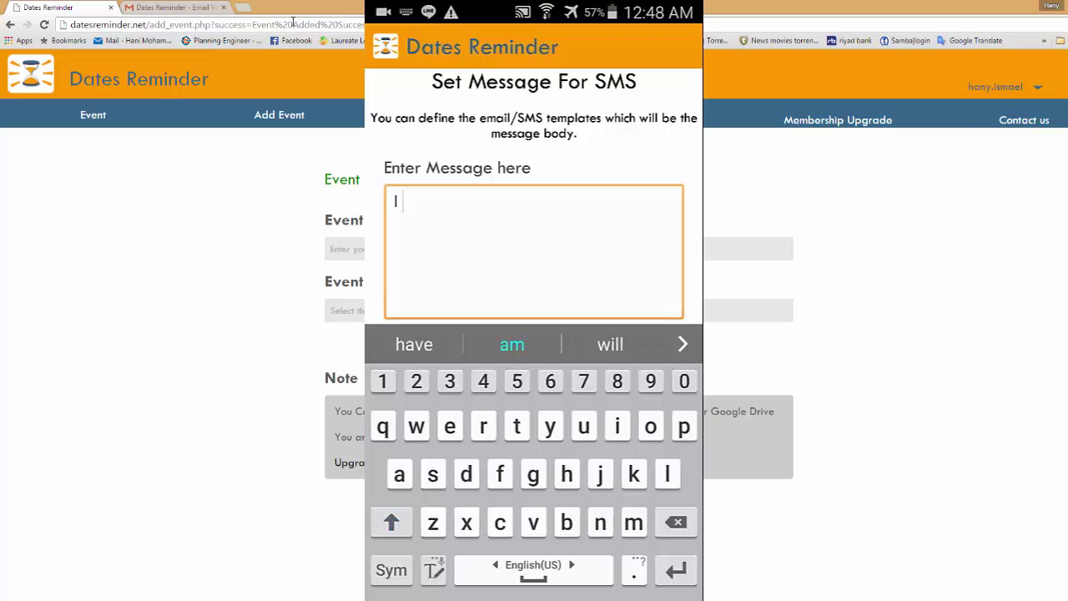
pyautogui.write('would l')
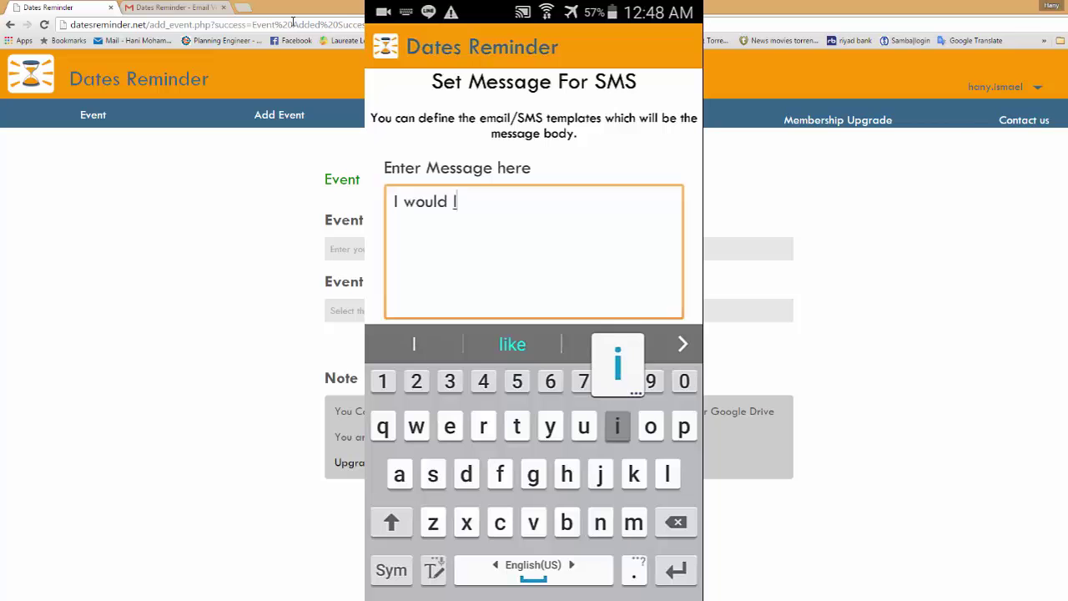
pyautogui.write('ike to r')
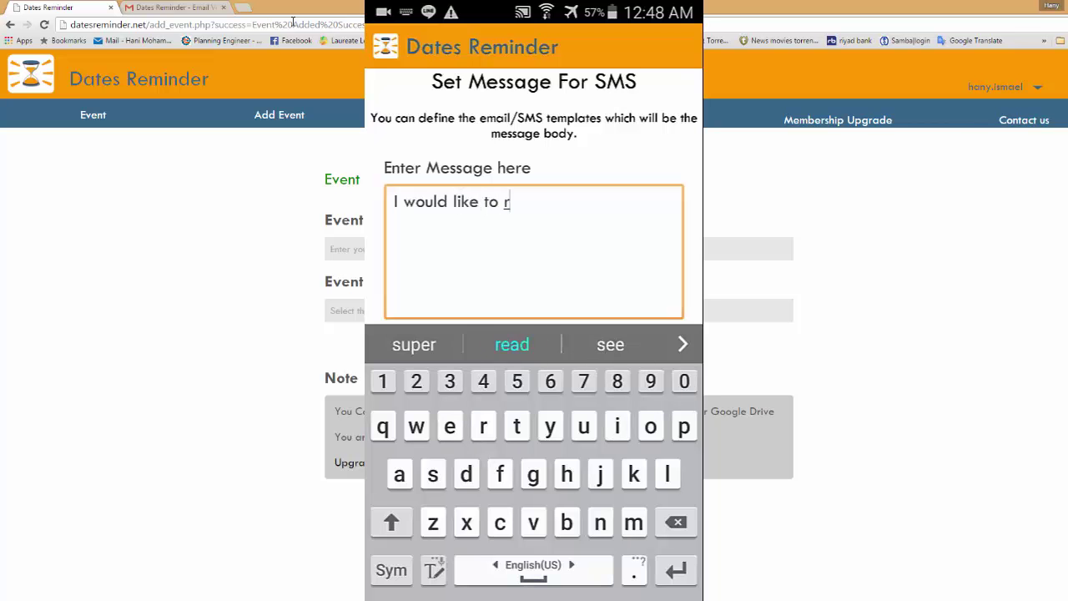
pyautogui.write('emind yo')
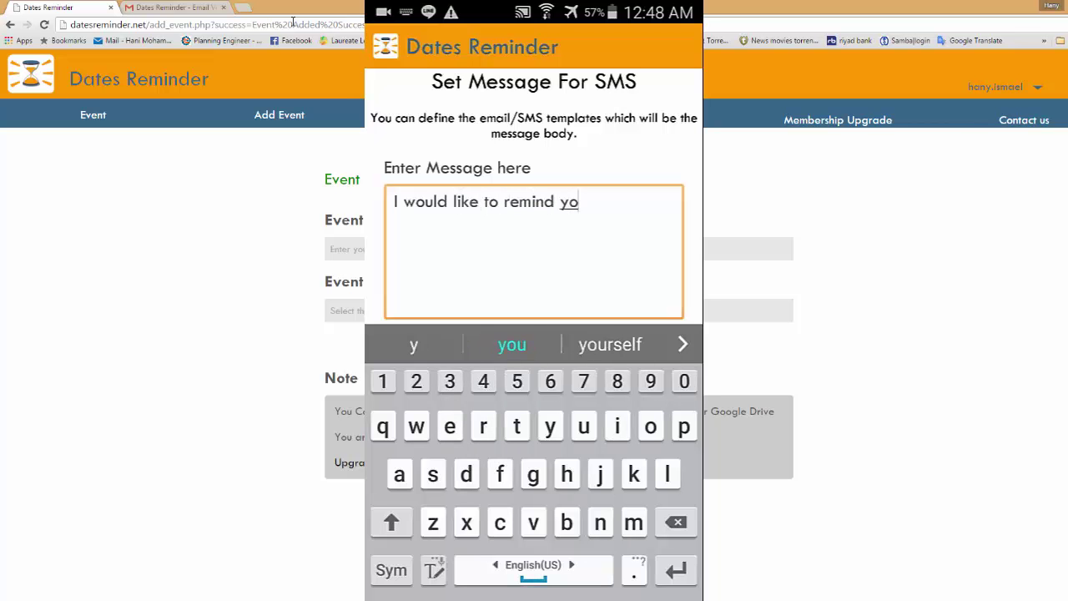
pyautogui.write('u wit')
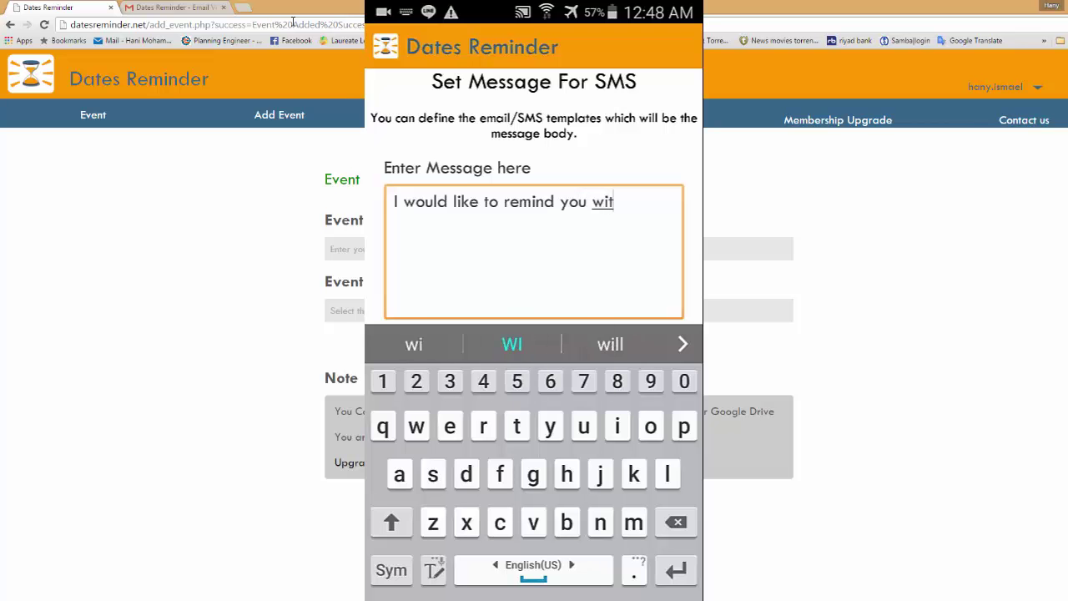
pyautogui.write('h the ')
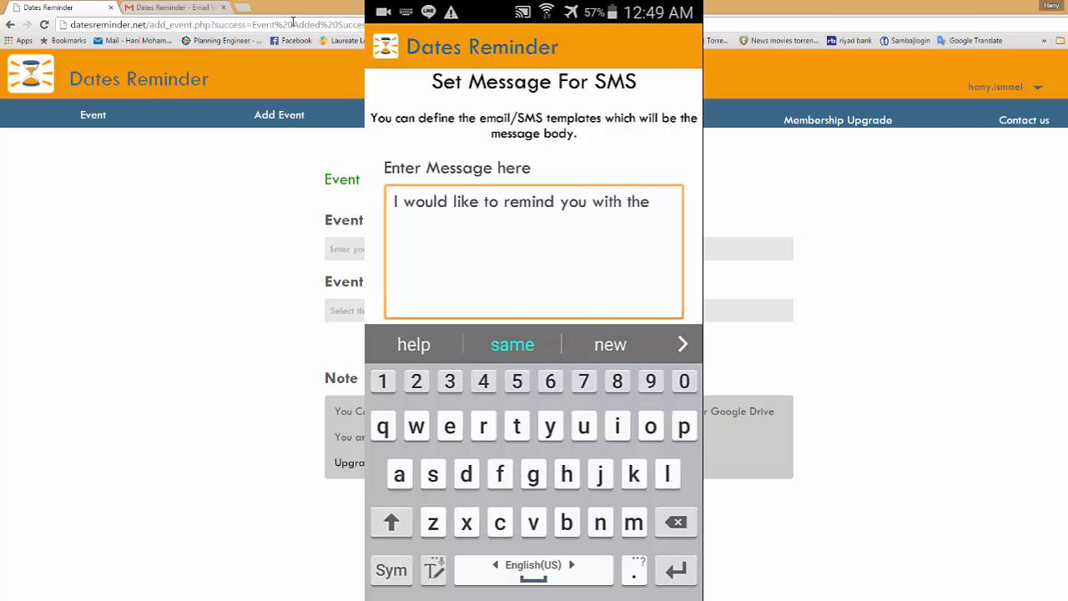
pyautogui.write('upcom')
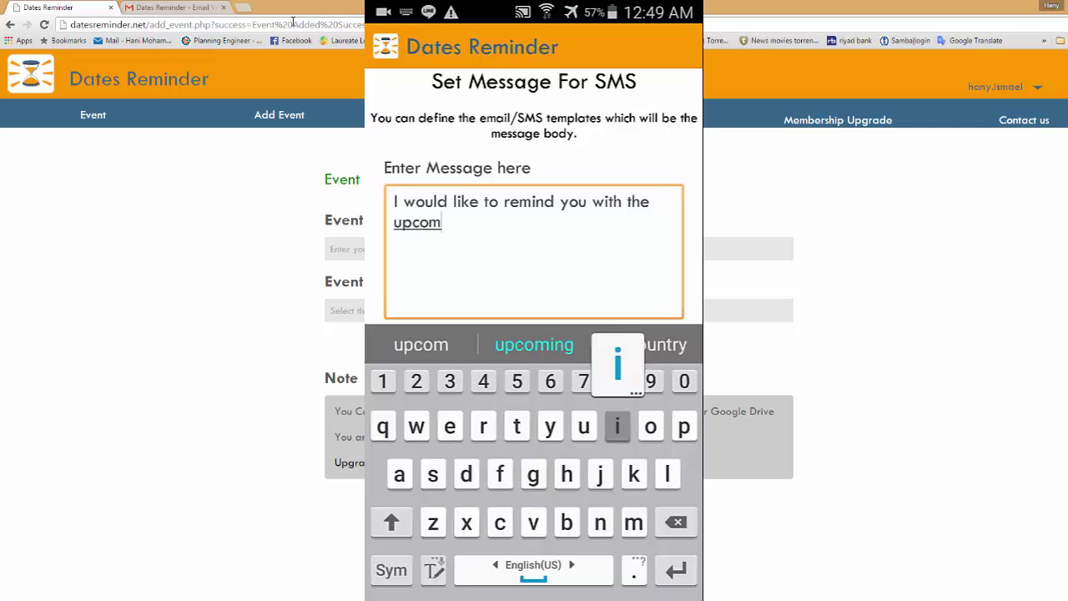
pyautogui.write('ing ')
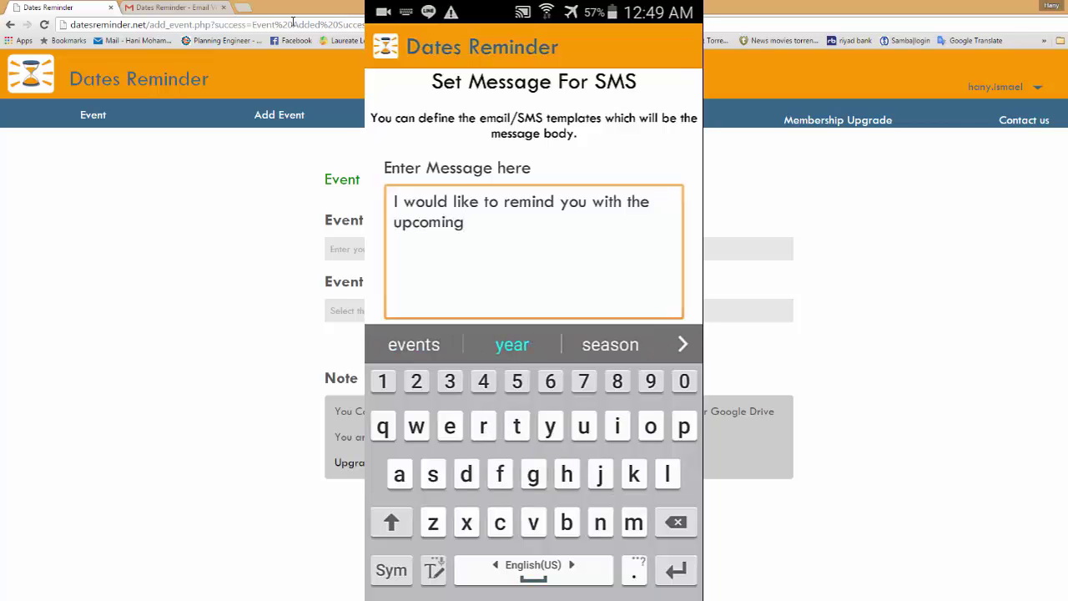
pyautogui.write('ec')
pyautogui.press('BackSpace')
pyautogui.write('ve')
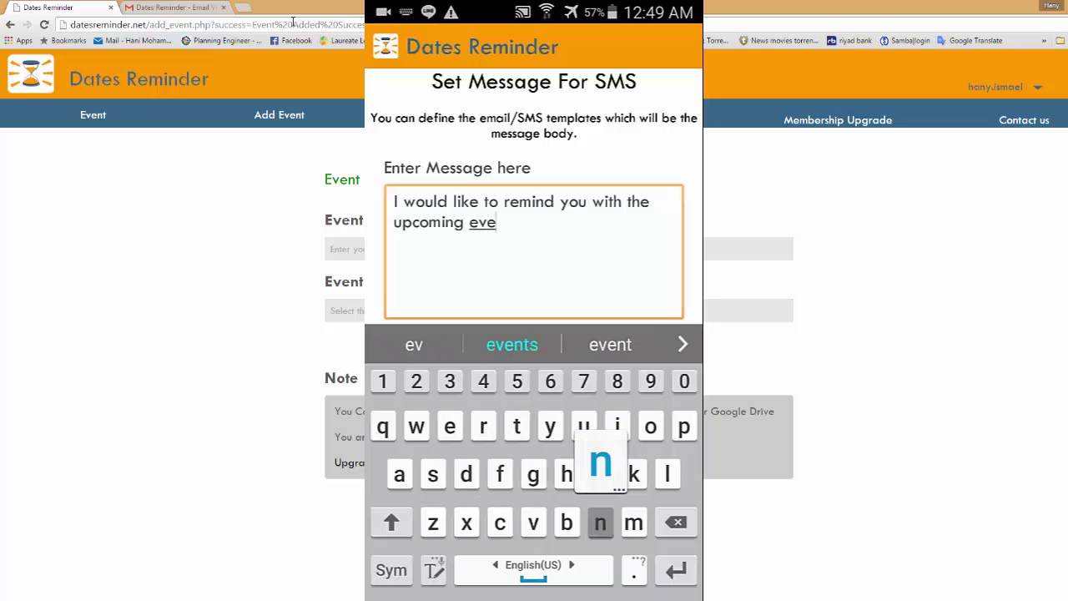
pyautogui.write('nt.')
pyautogui.press('Return')
pyautogui.scroll(-2, 534, 217)
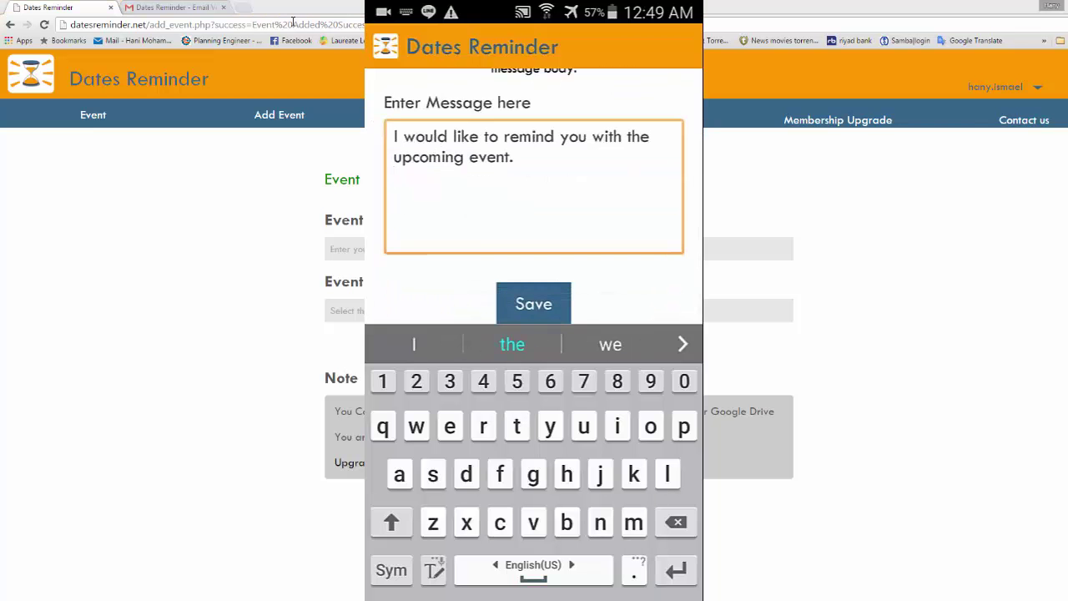
pyautogui.click(535, 304)
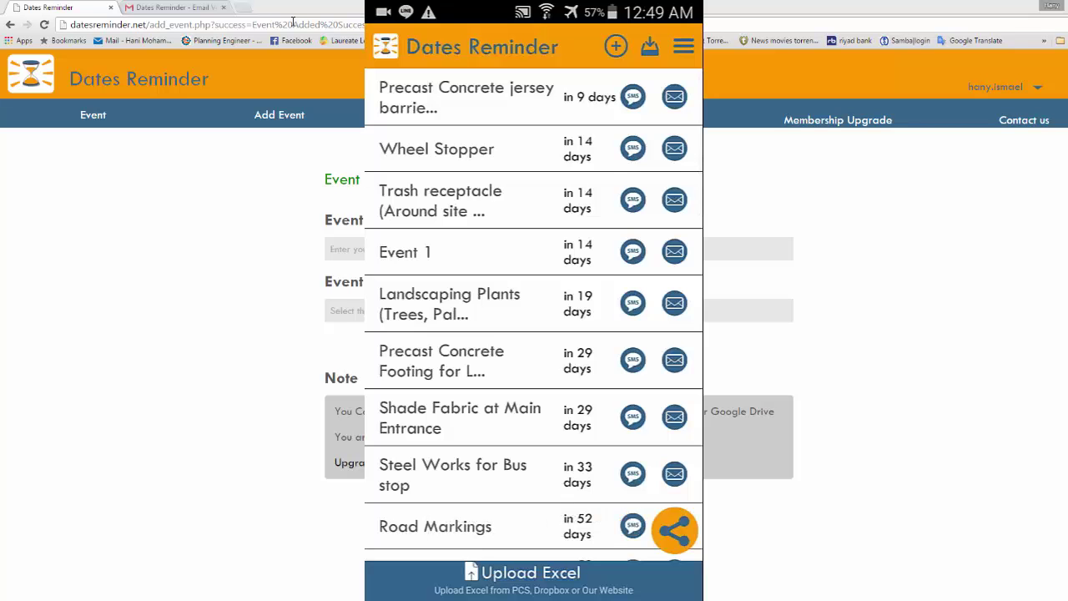
# In the email template form, enter title 'Due events' and the upcoming-event reminder message.
pyautogui.click(683, 47)
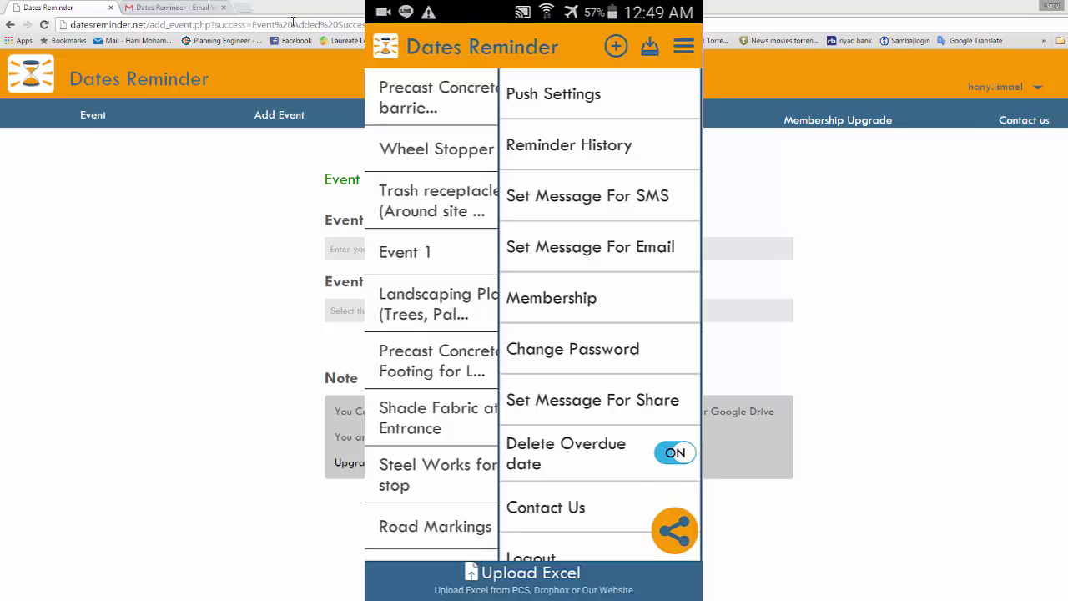
pyautogui.click(590, 247)
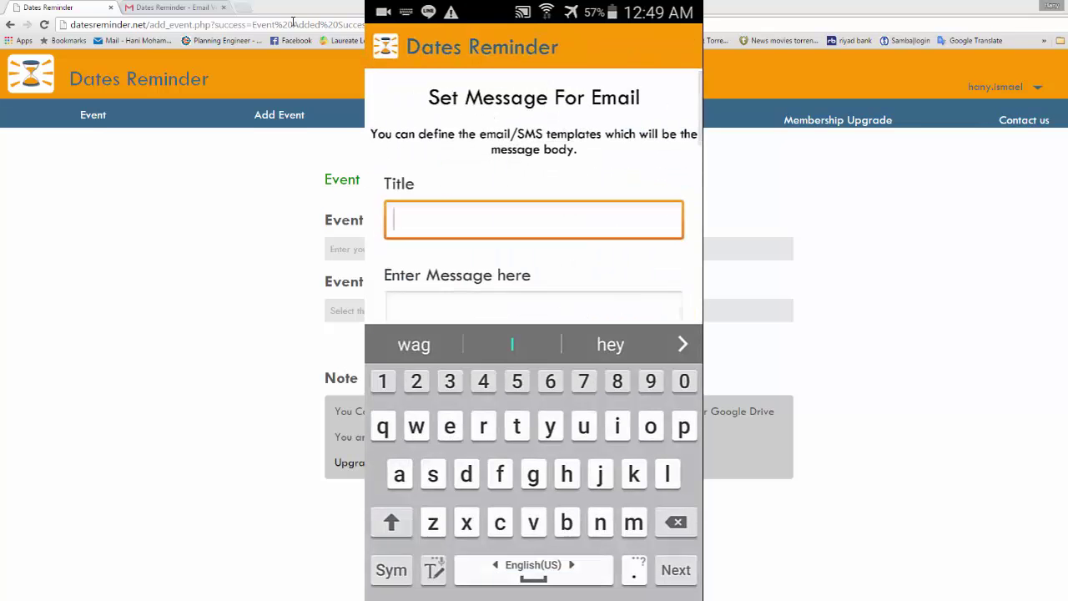
pyautogui.scroll(-2, 534, 208)
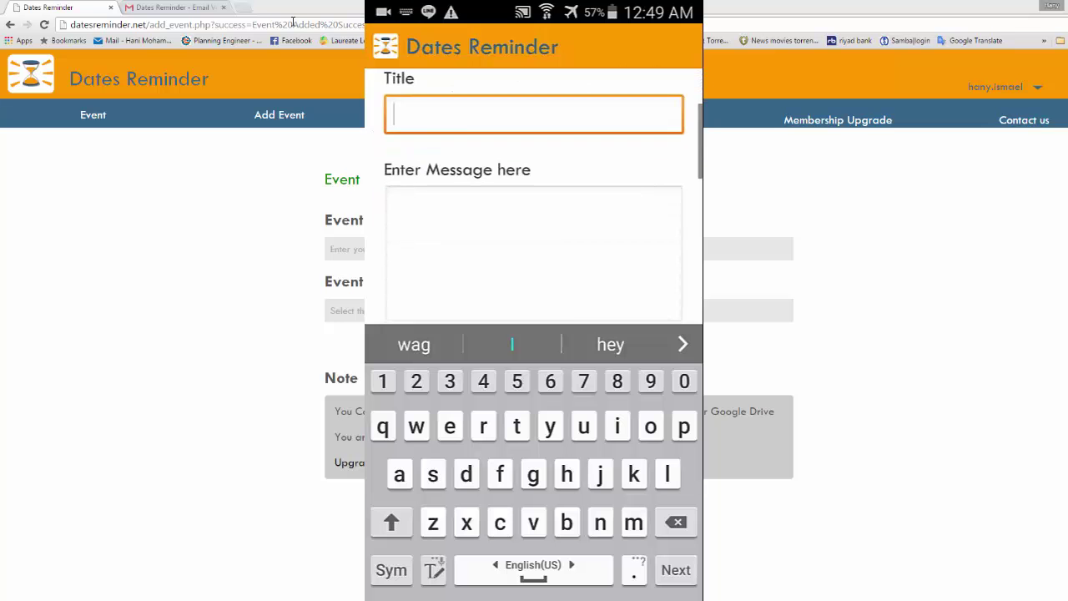
pyautogui.write('Due ev')
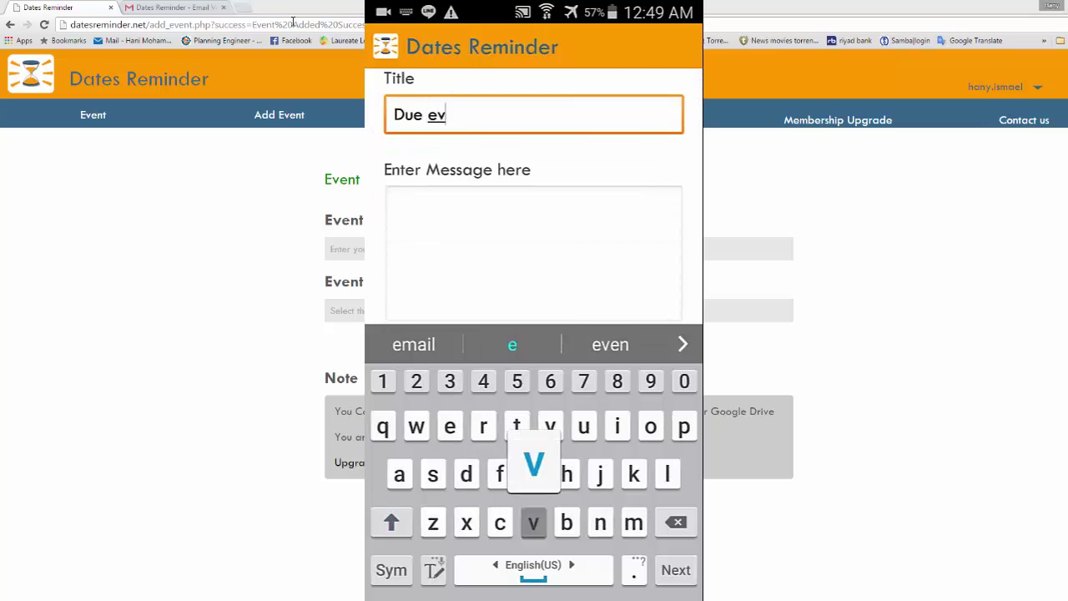
pyautogui.write('ents')
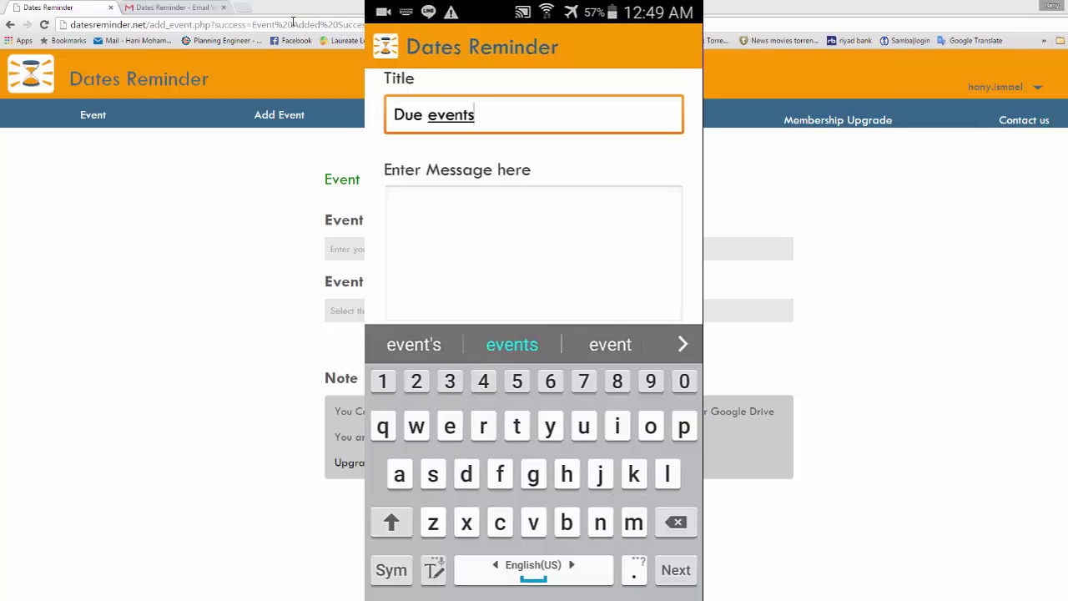
pyautogui.press('Tab')
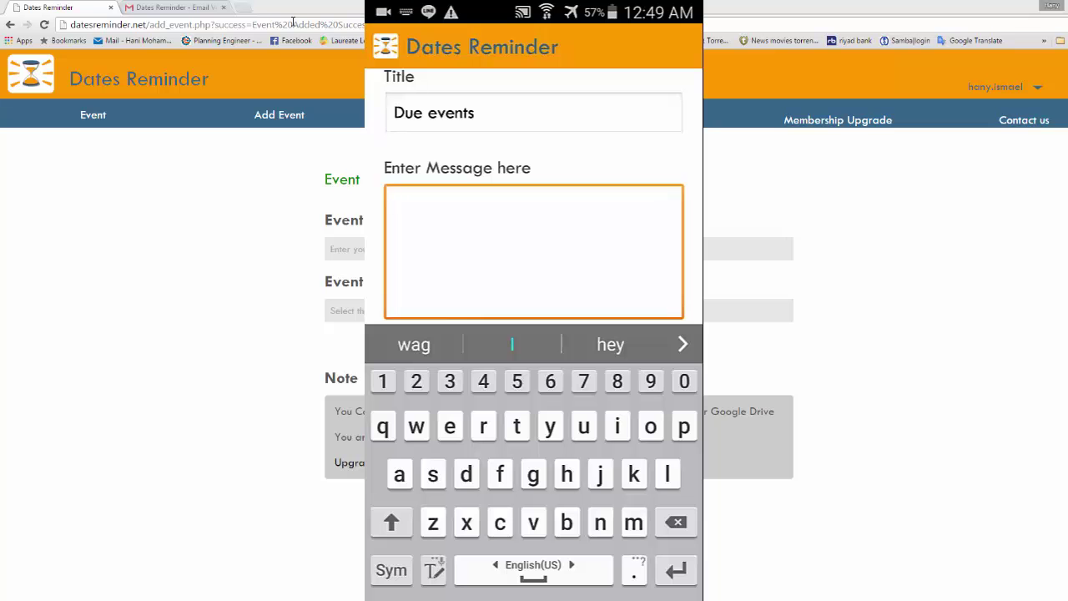
pyautogui.write('I would')
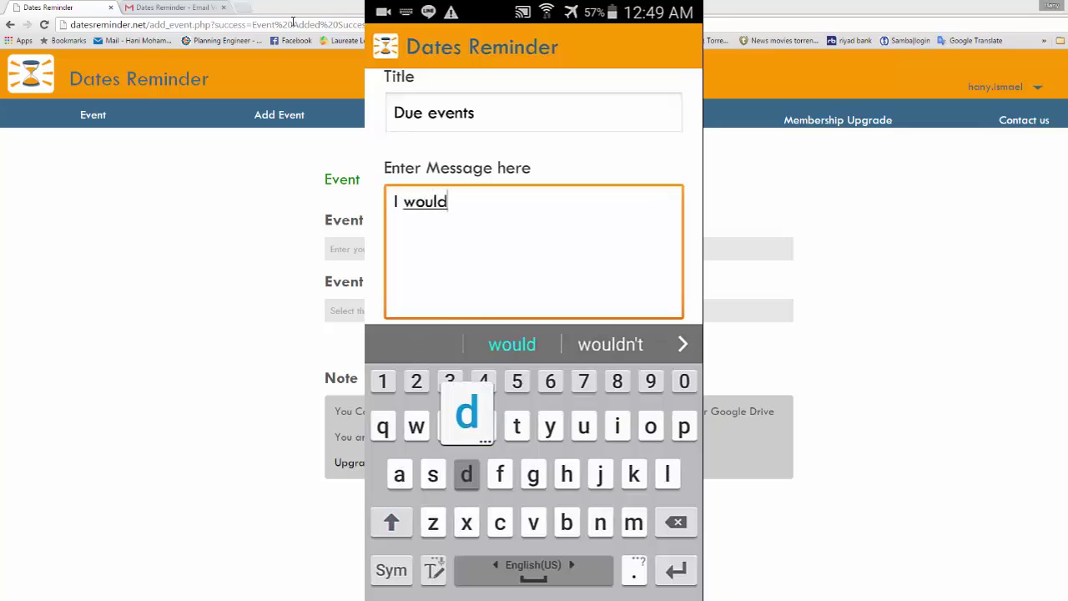
pyautogui.write(' like t')
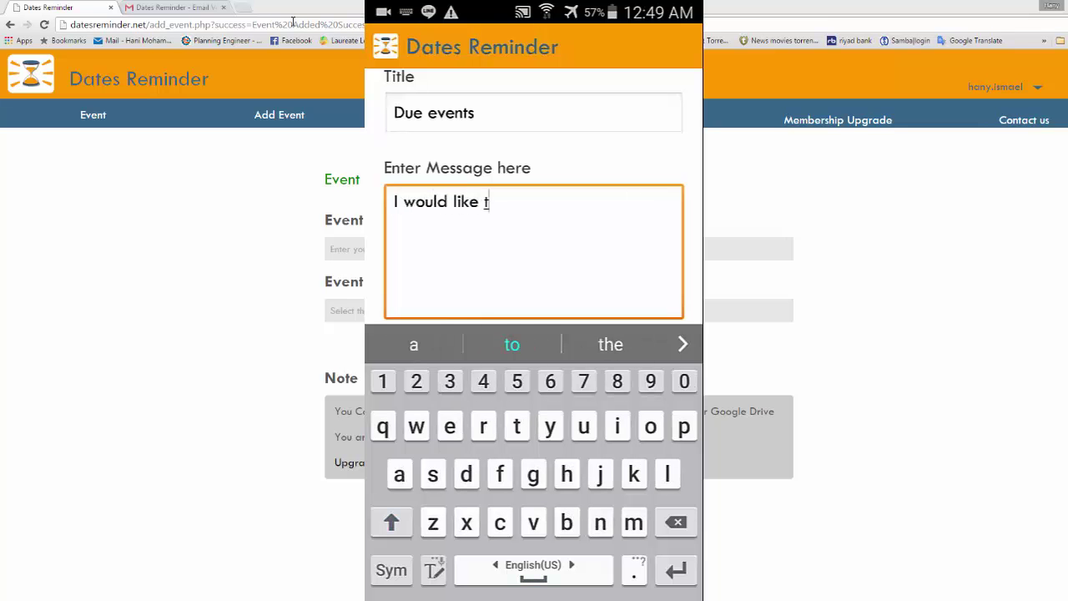
pyautogui.write('o remi')
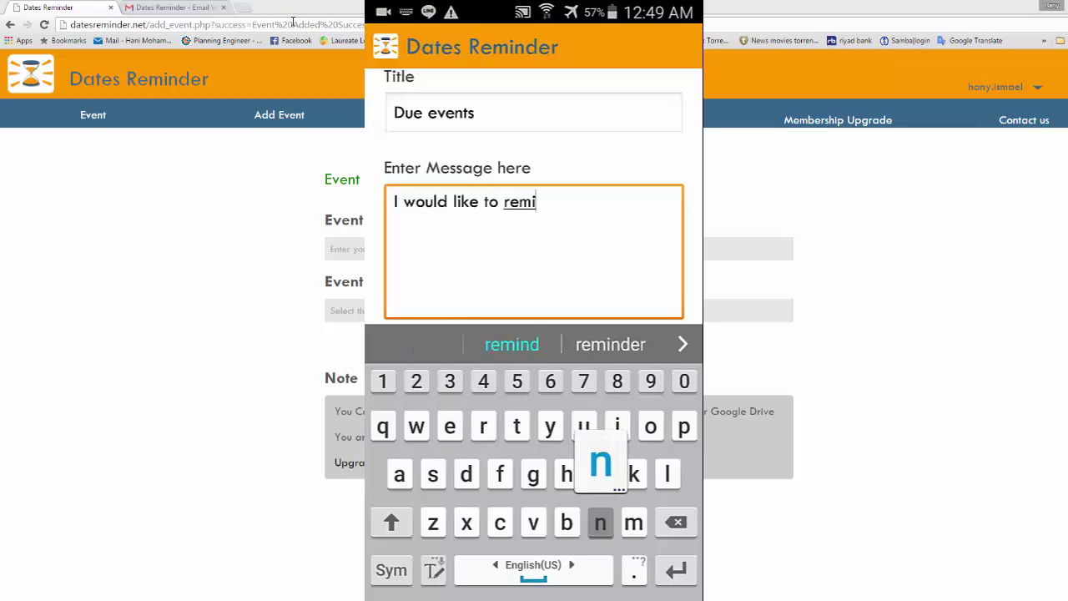
pyautogui.write('nd you ')
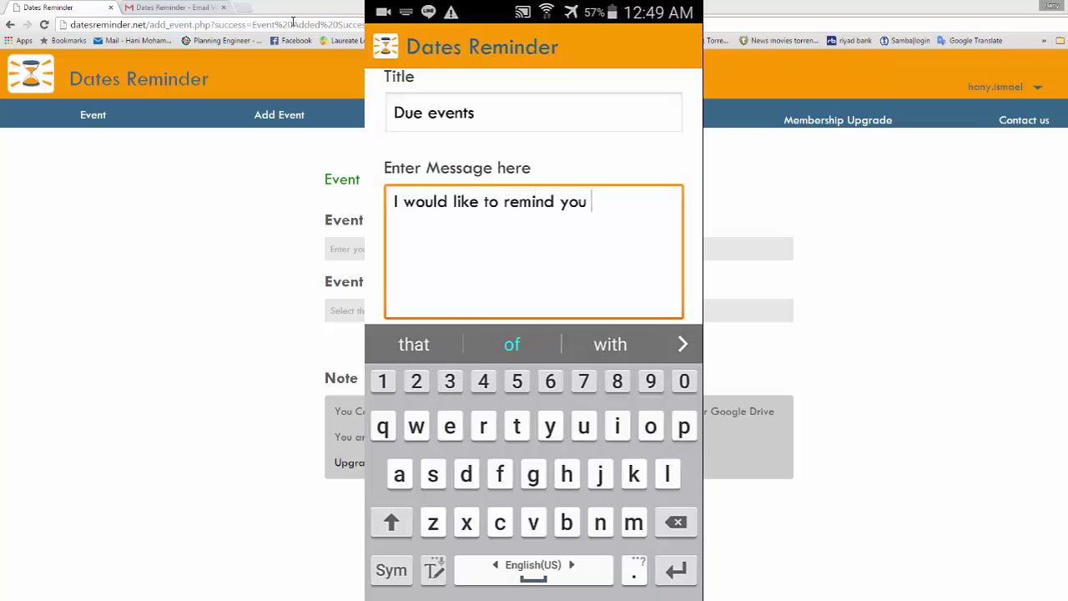
pyautogui.write('with the ')
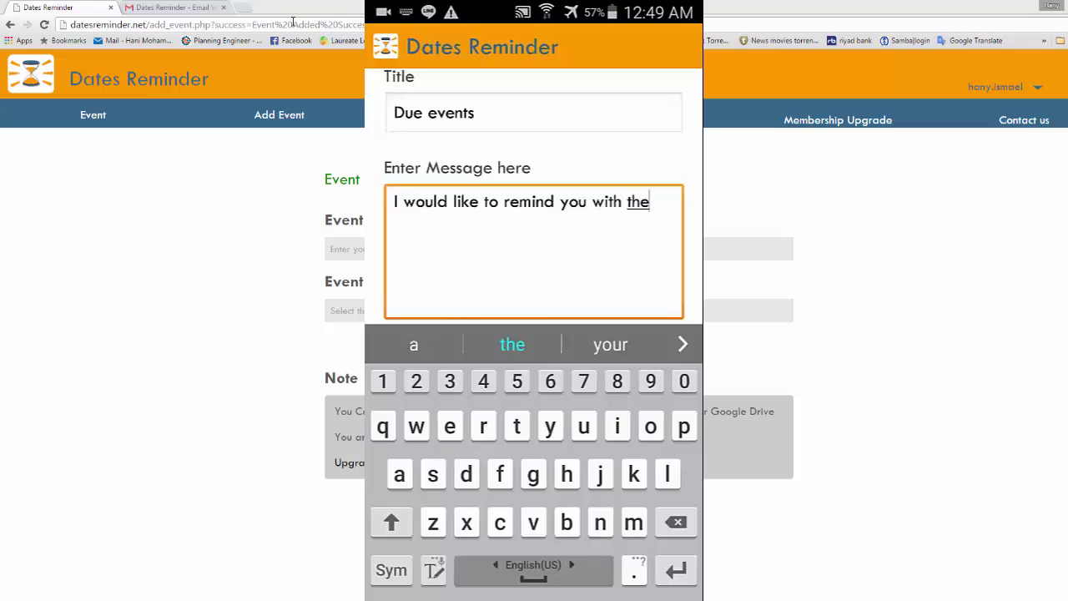
pyautogui.write('upcomi')
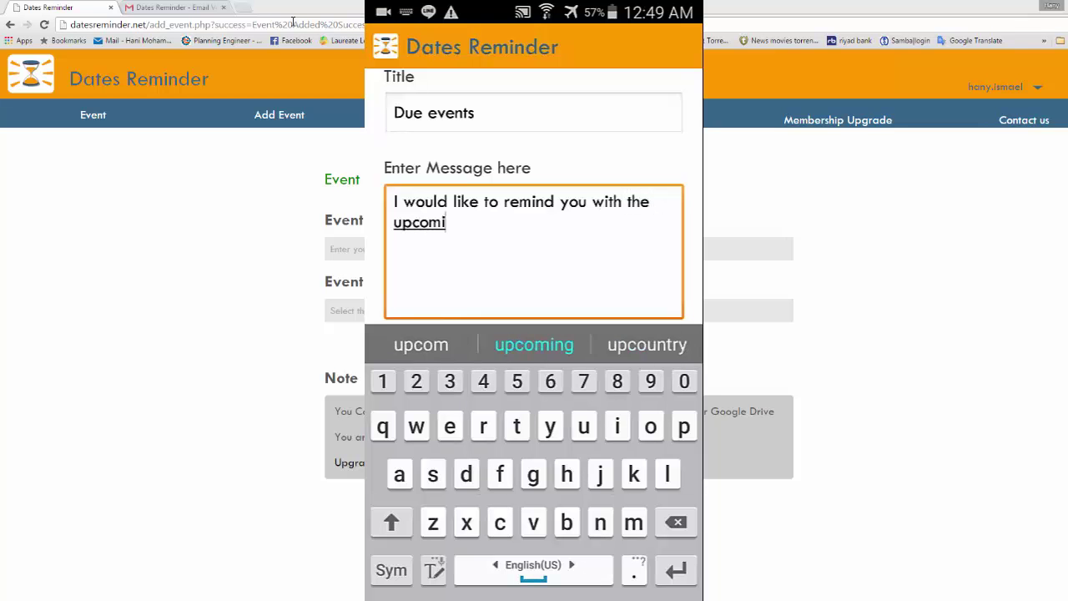
pyautogui.write('ng eve')
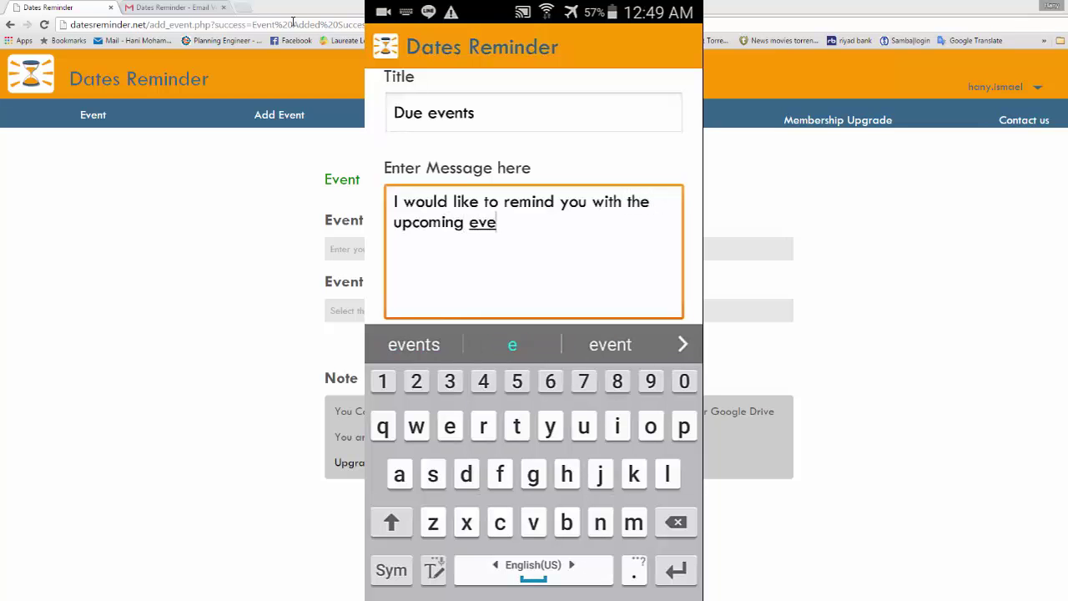
pyautogui.write('nt')
pyautogui.scroll(-3, 535, 201)
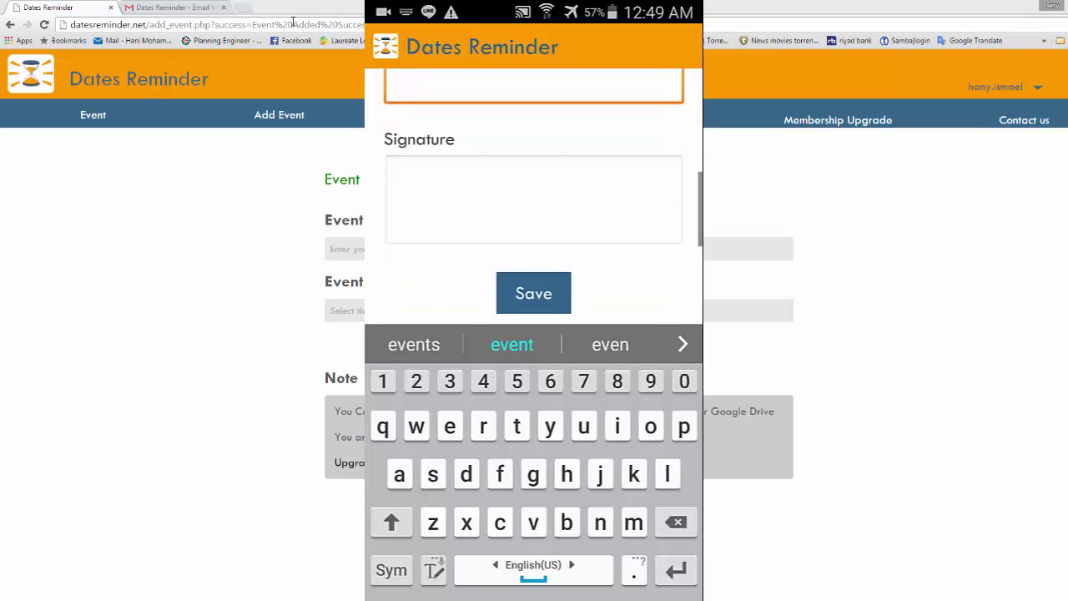
# Add a 'Best regards,' signature with the sender's name and save the email template.
pyautogui.click(534, 192)
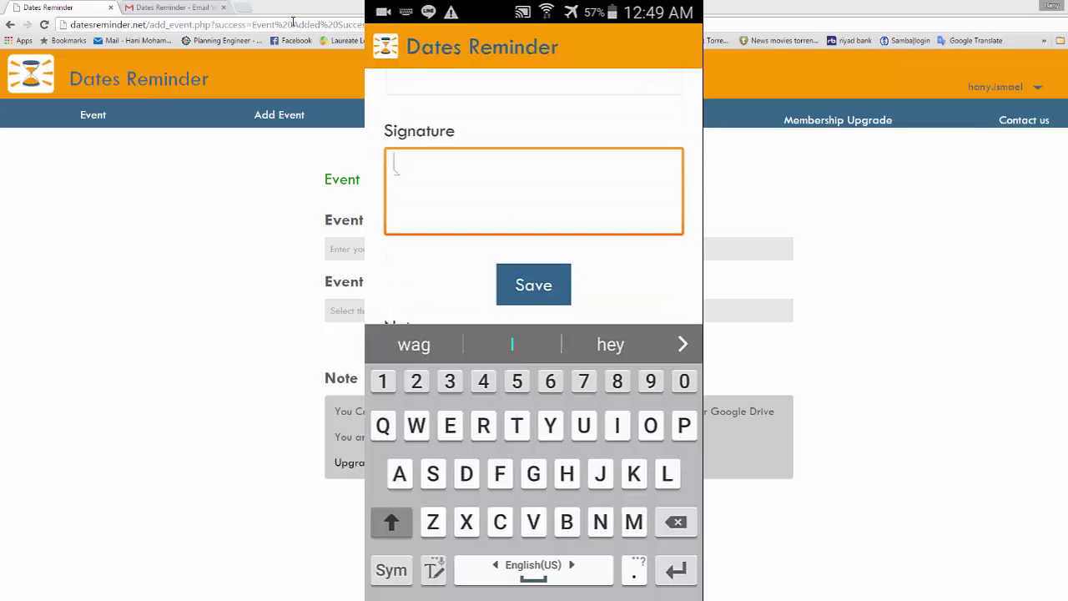
pyautogui.write('Best r')
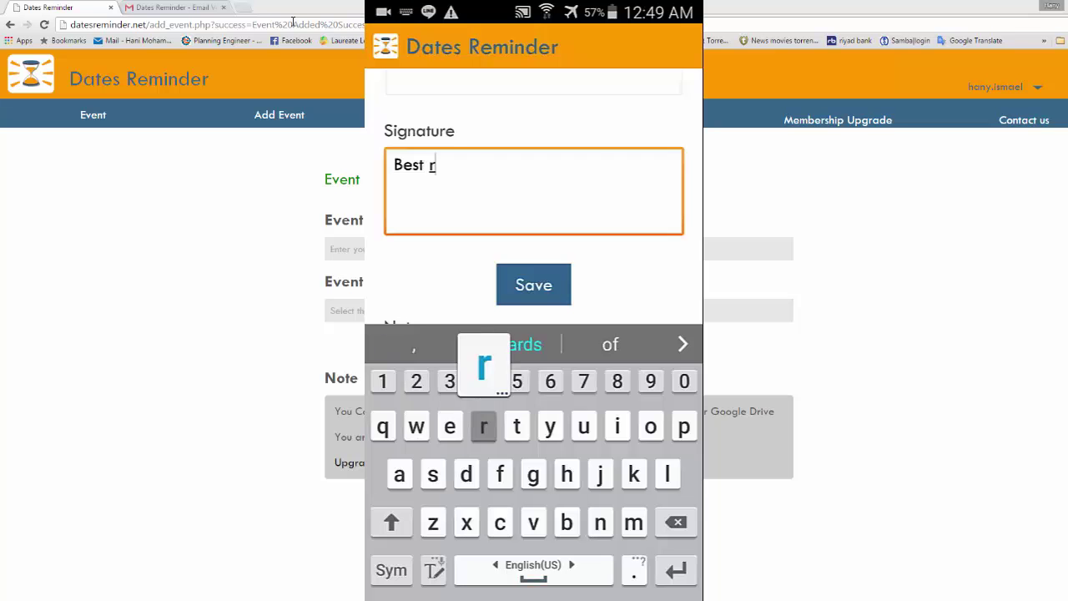
pyautogui.write('egards')
pyautogui.click(391, 570)
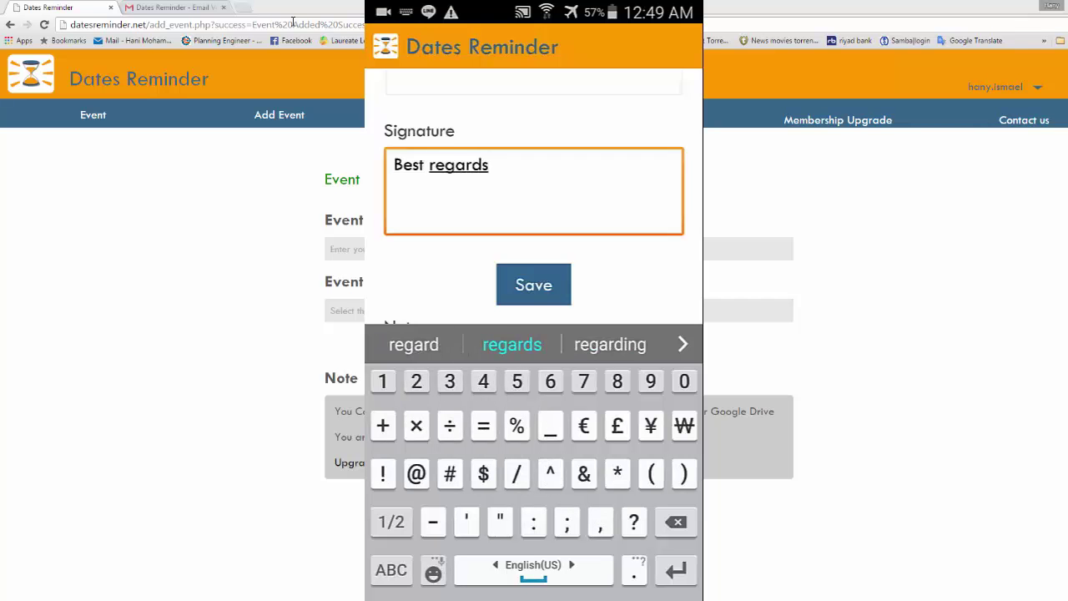
pyautogui.write(',')
pyautogui.press('Return')
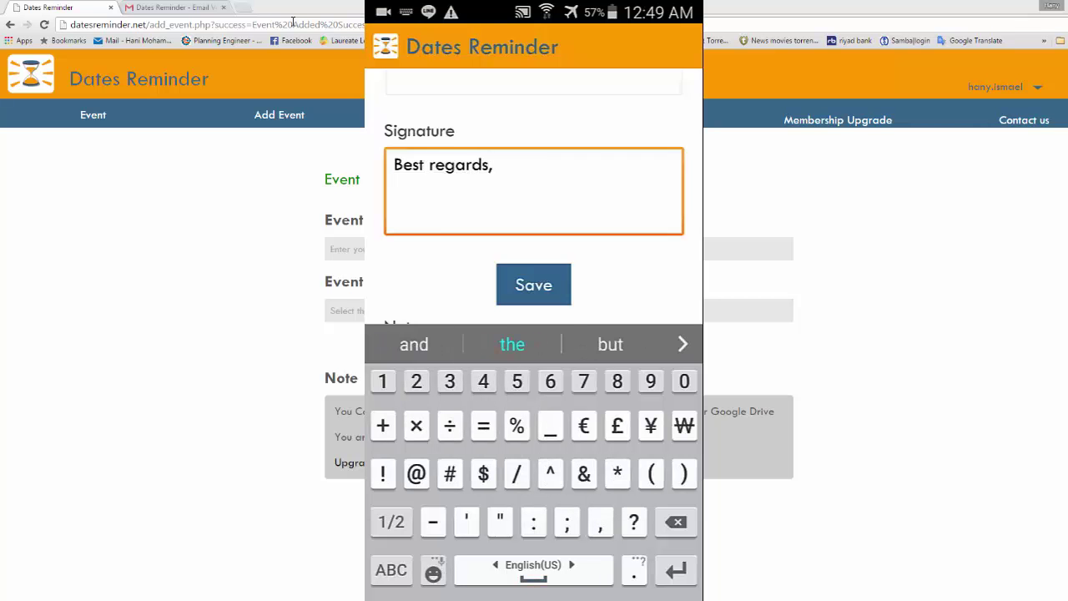
pyautogui.click(392, 570)
pyautogui.click(391, 522)
pyautogui.write('Han')
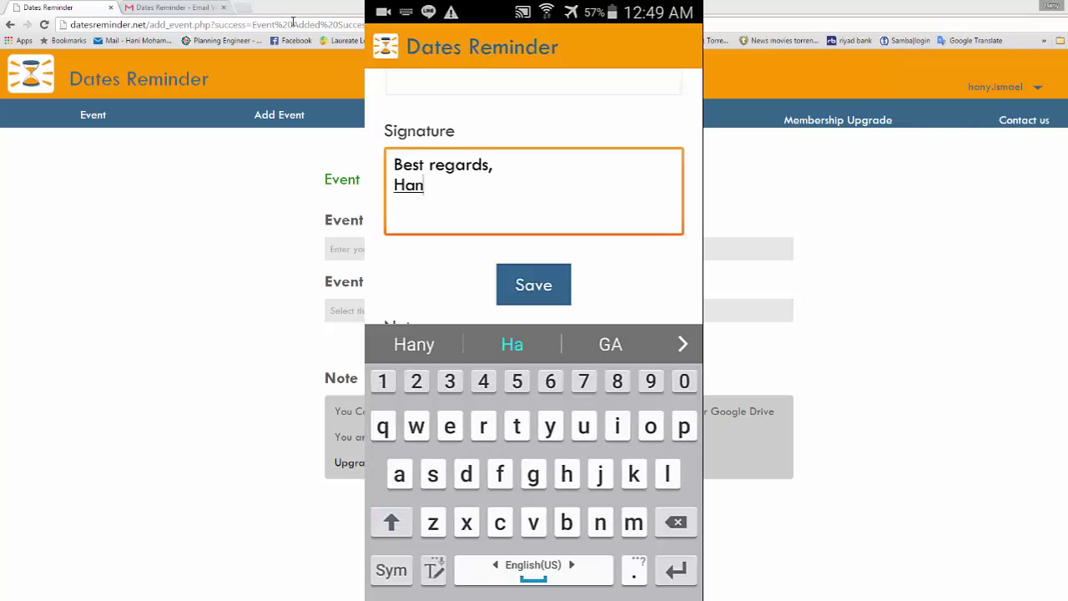
pyautogui.click(414, 344)
pyautogui.click(391, 521)
pyautogui.write('Is')
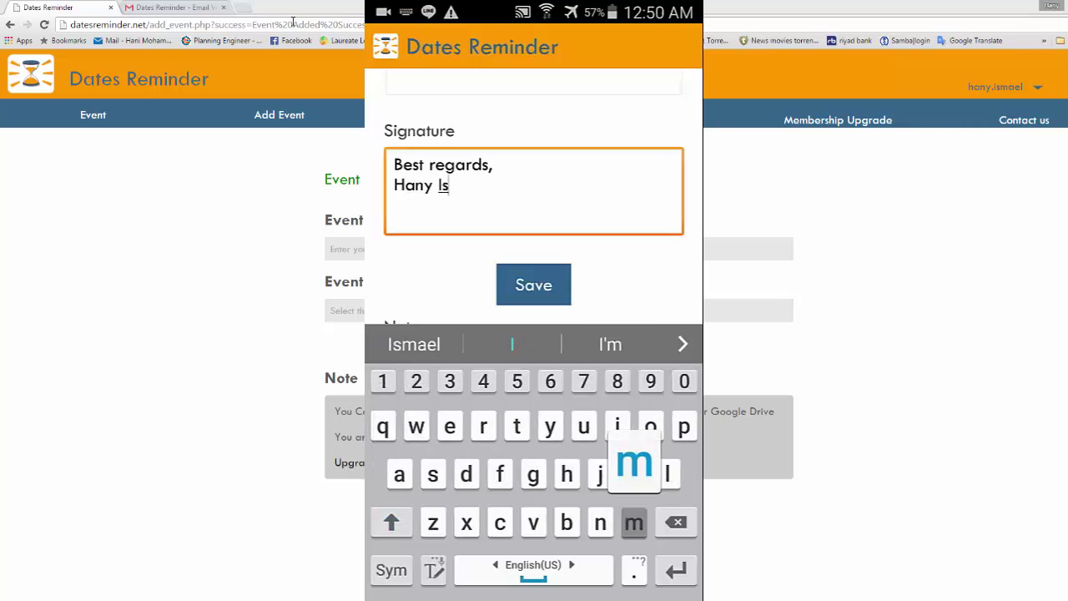
pyautogui.write('mael')
pyautogui.click(533, 284)
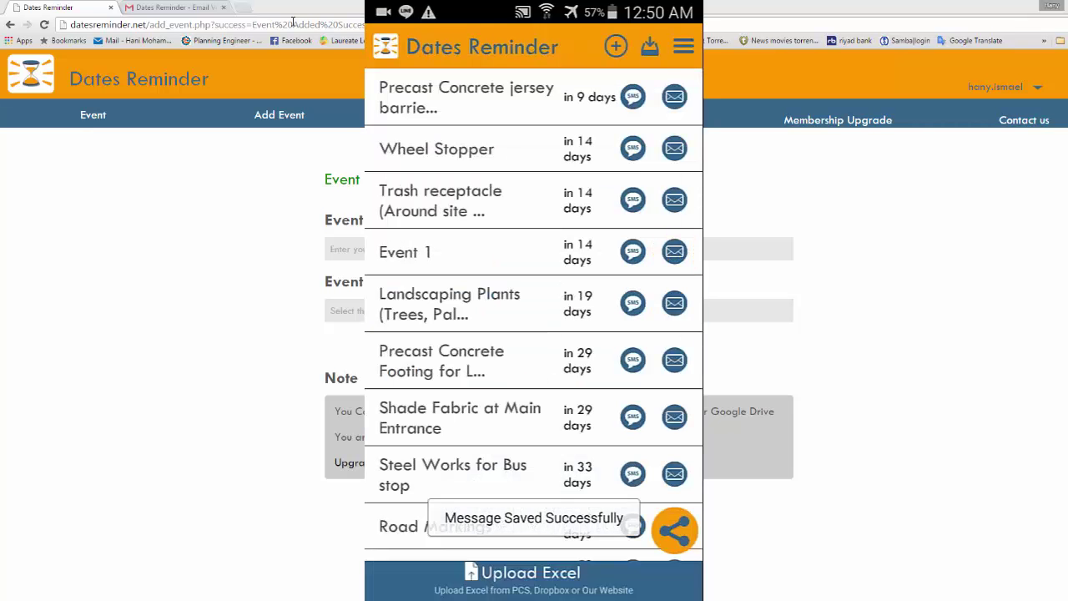
# Switch the Delete Overdue date toggle to OFF and close the side menu.
pyautogui.click(683, 47)
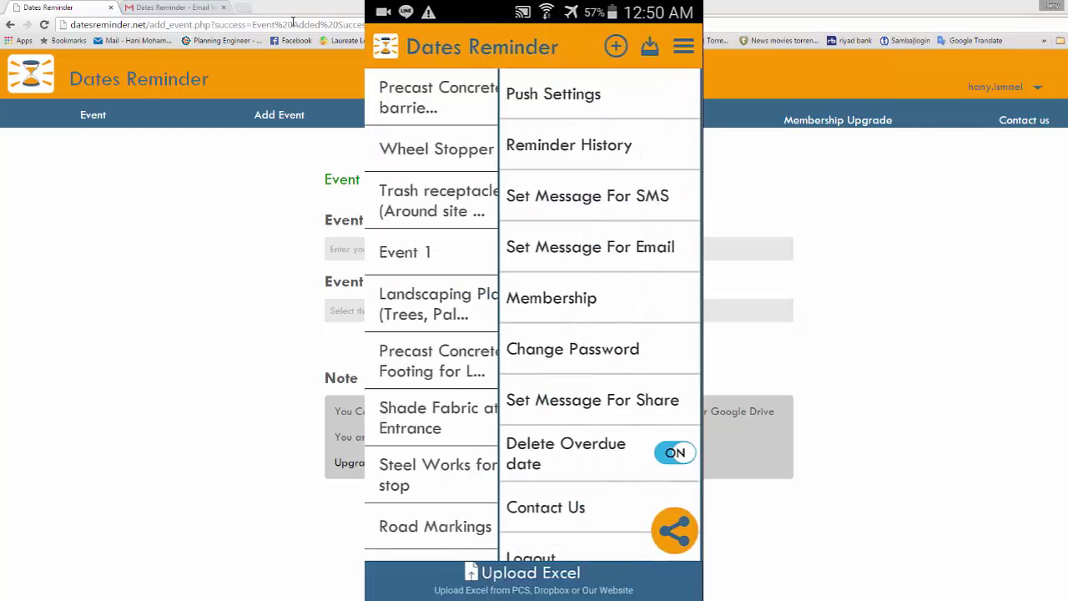
pyautogui.scroll(-1, 601, 318)
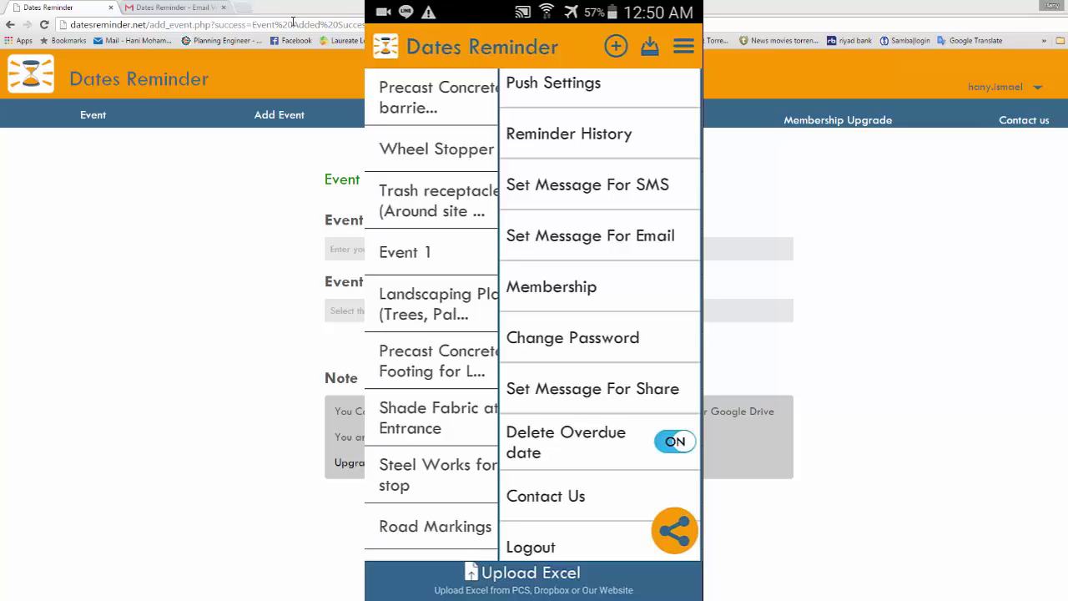
pyautogui.click(675, 442)
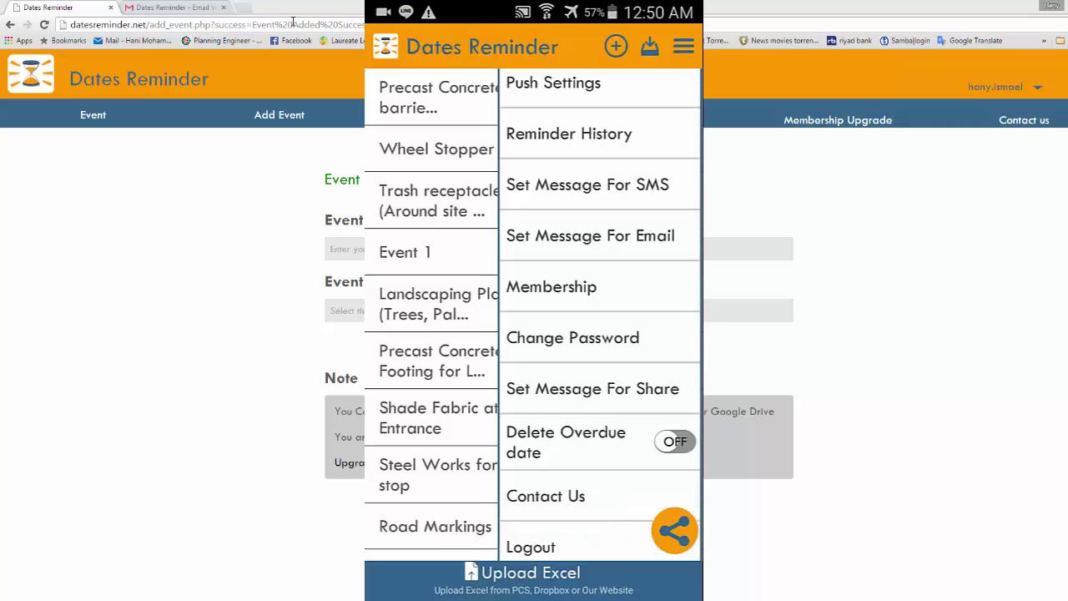
pyautogui.scroll(1, 601, 316)
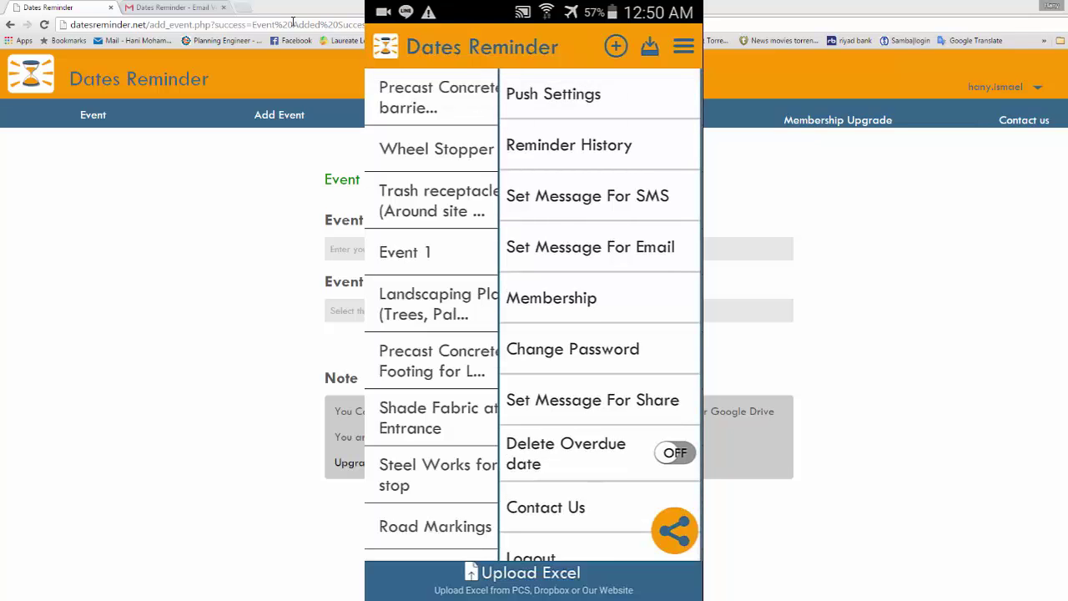
pyautogui.press('Escape')
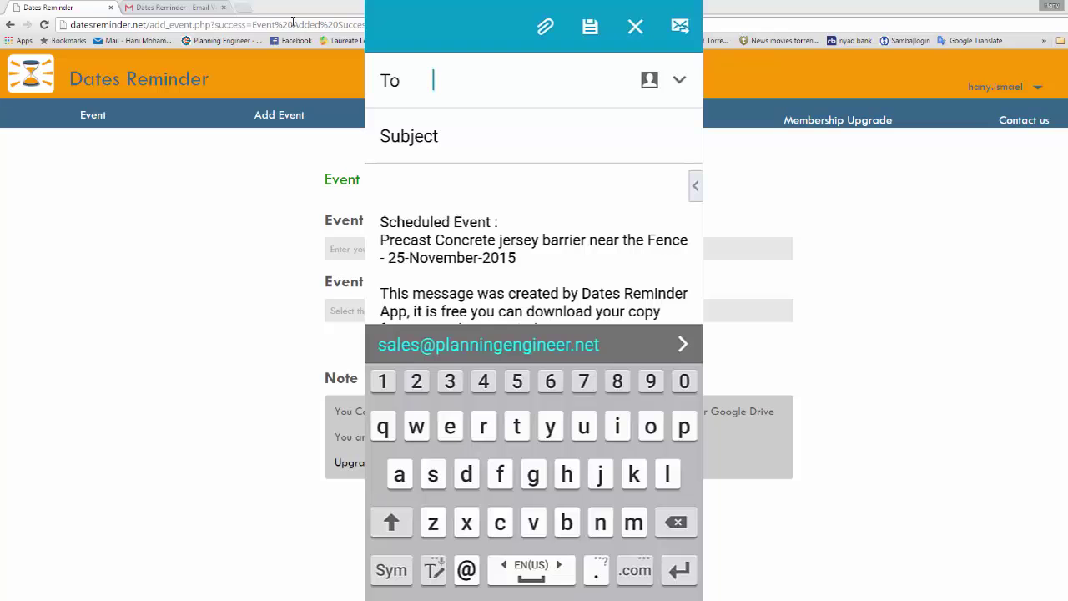
# Address the shared reminder to the saved contact and enter the subject 'Due event'.
pyautogui.write('hany')
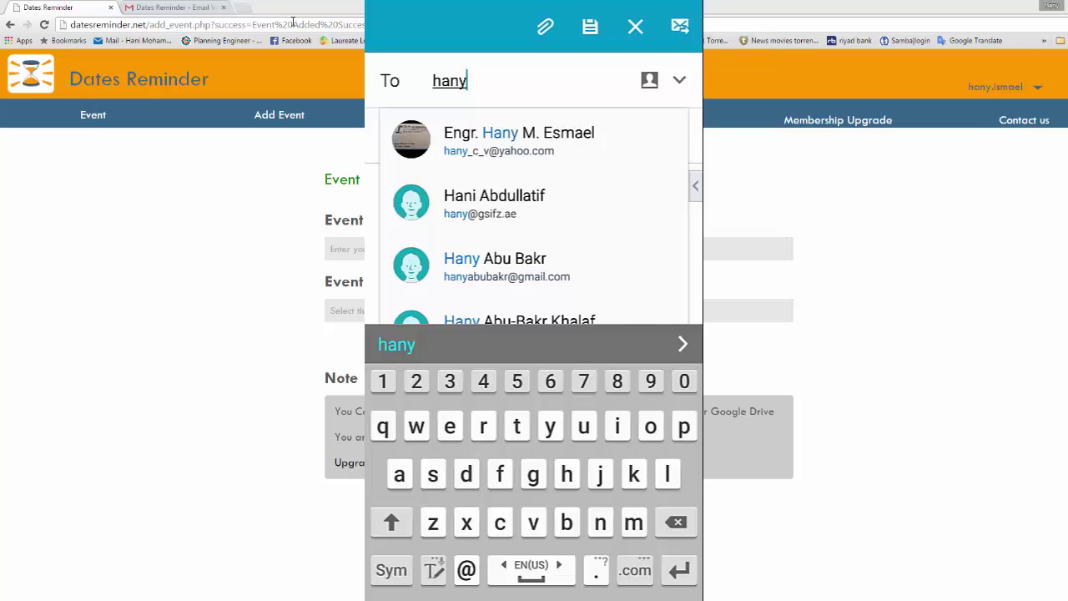
pyautogui.click(519, 140)
pyautogui.click(408, 136)
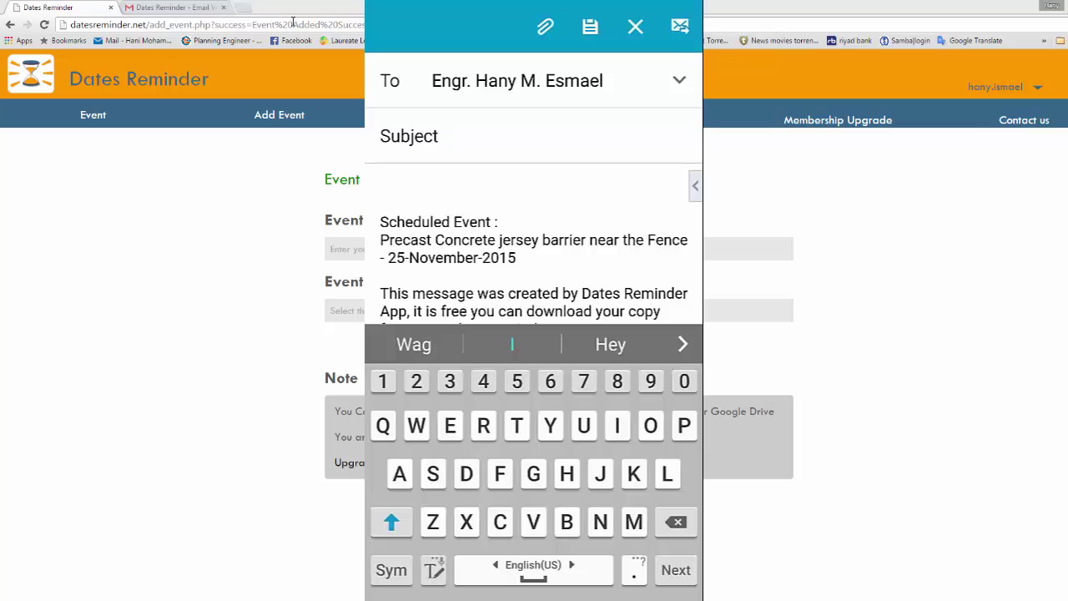
pyautogui.write('Due ')
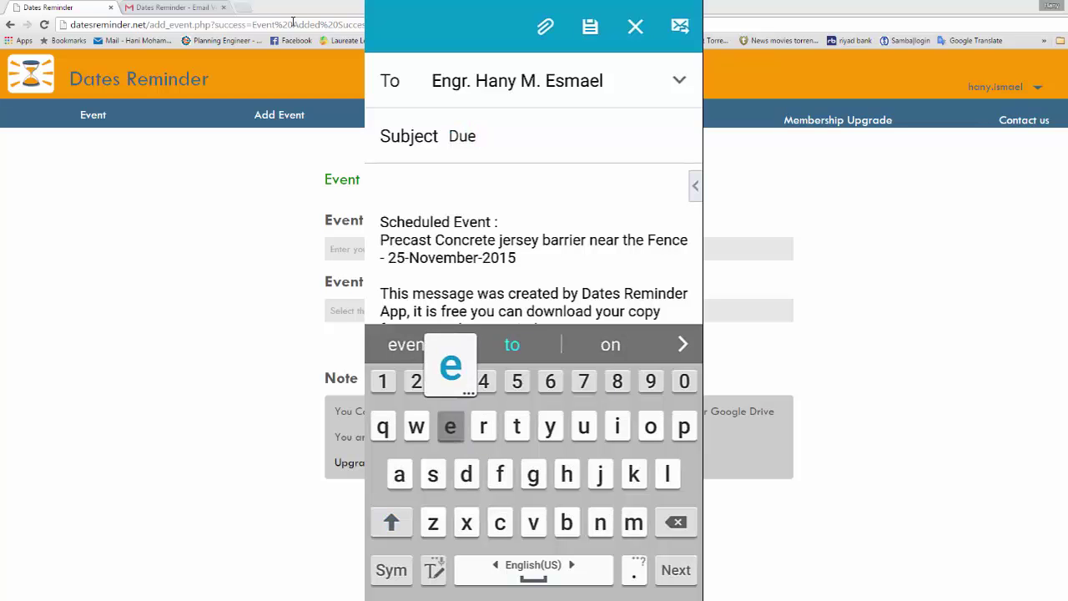
pyautogui.write('event')
pyautogui.press('Tab')
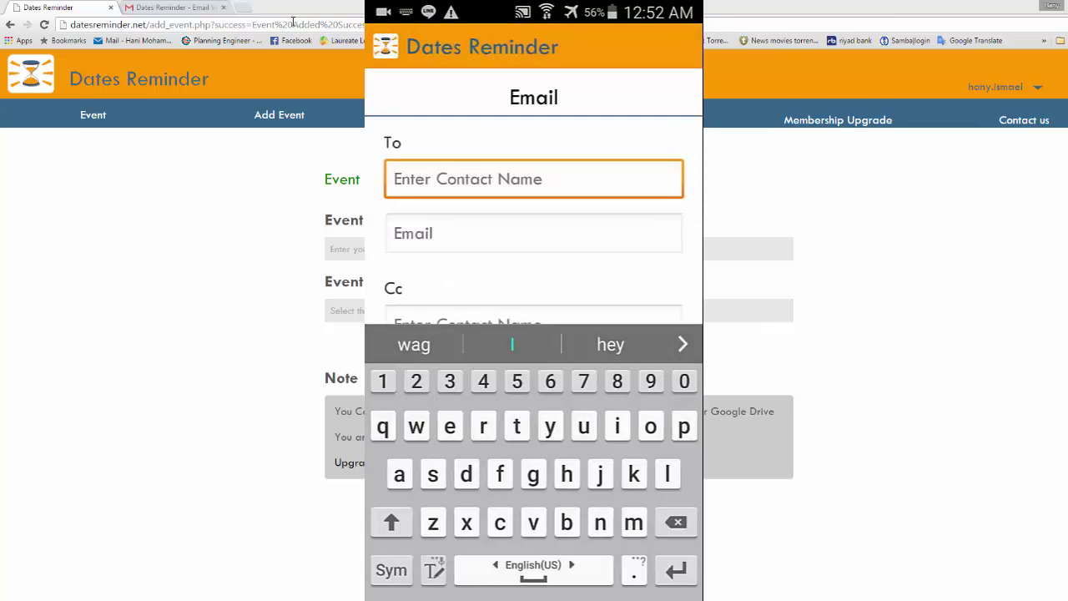
# Pick the saved contact as recipient in the Email form and scroll down to Send.
pyautogui.write('hany')
pyautogui.click(444, 217)
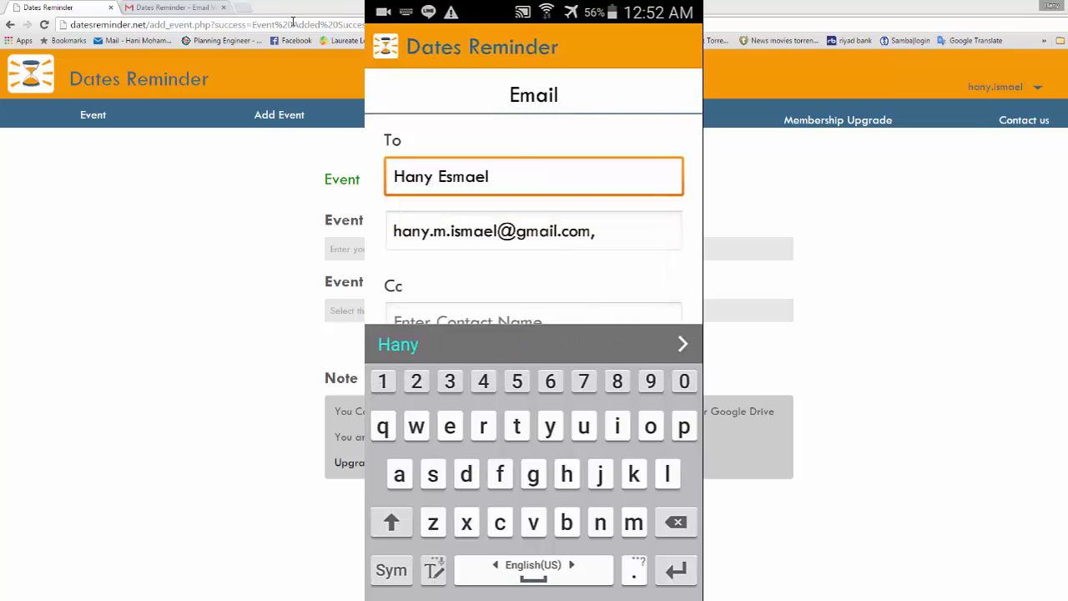
pyautogui.scroll(-3, 534, 200)
pyautogui.scroll(-2, 534, 201)
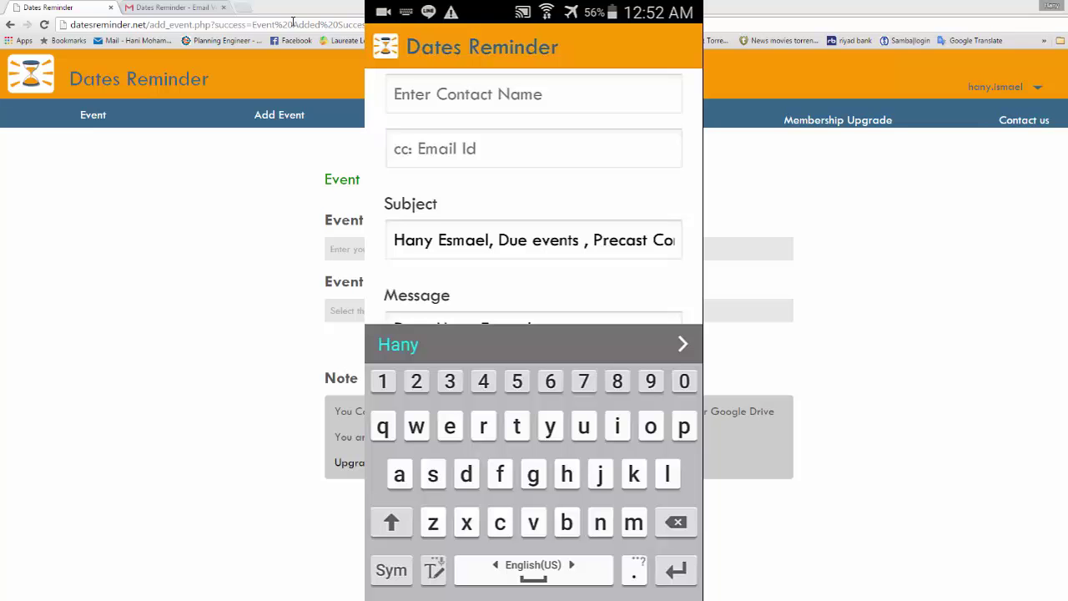
pyautogui.scroll(-4, 534, 201)
pyautogui.scroll(-1, 535, 200)
pyautogui.scroll(2, 534, 201)
pyautogui.scroll(-2, 534, 201)
pyautogui.scroll(4, 534, 200)
pyautogui.scroll(-3, 534, 200)
# Send the Precast Concrete jersey barrier reminder through the Email app's compose screen.
pyautogui.click(537, 293)
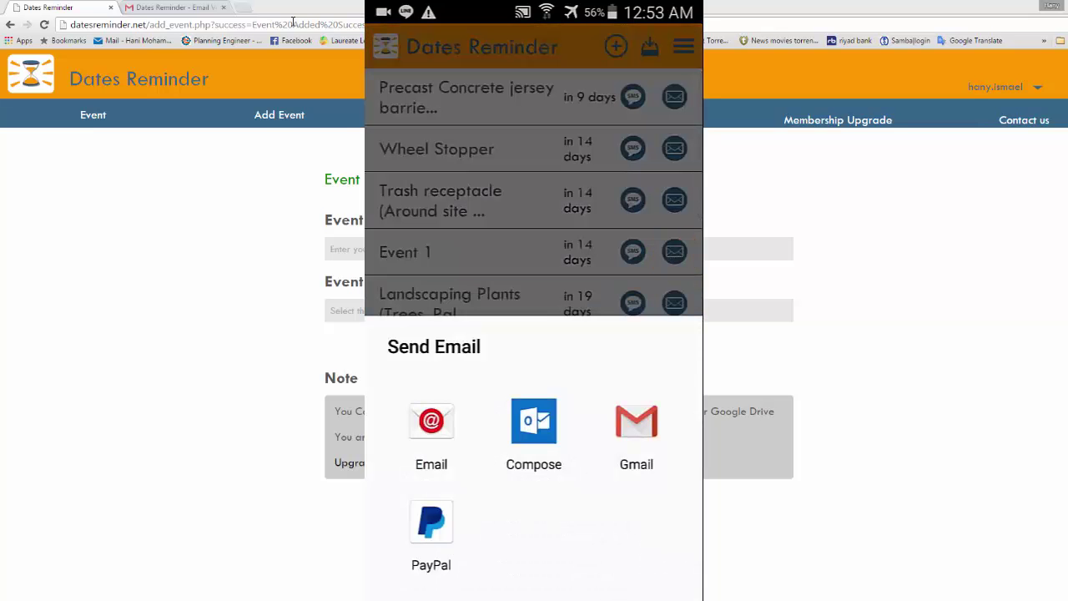
pyautogui.click(432, 434)
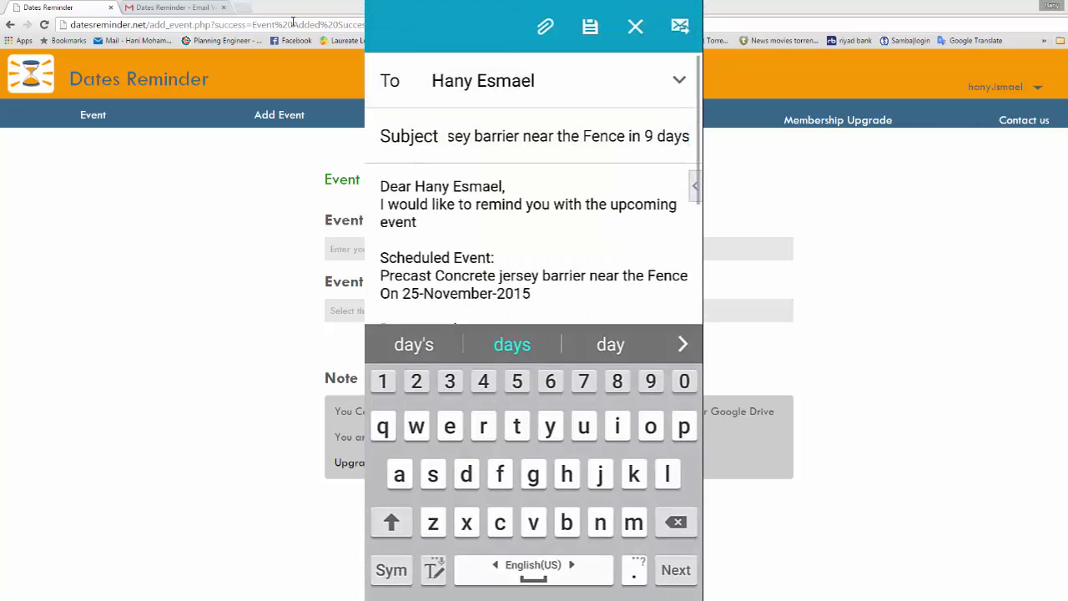
pyautogui.scroll(-3, 534, 201)
pyautogui.scroll(-2, 534, 192)
pyautogui.scroll(5, 534, 192)
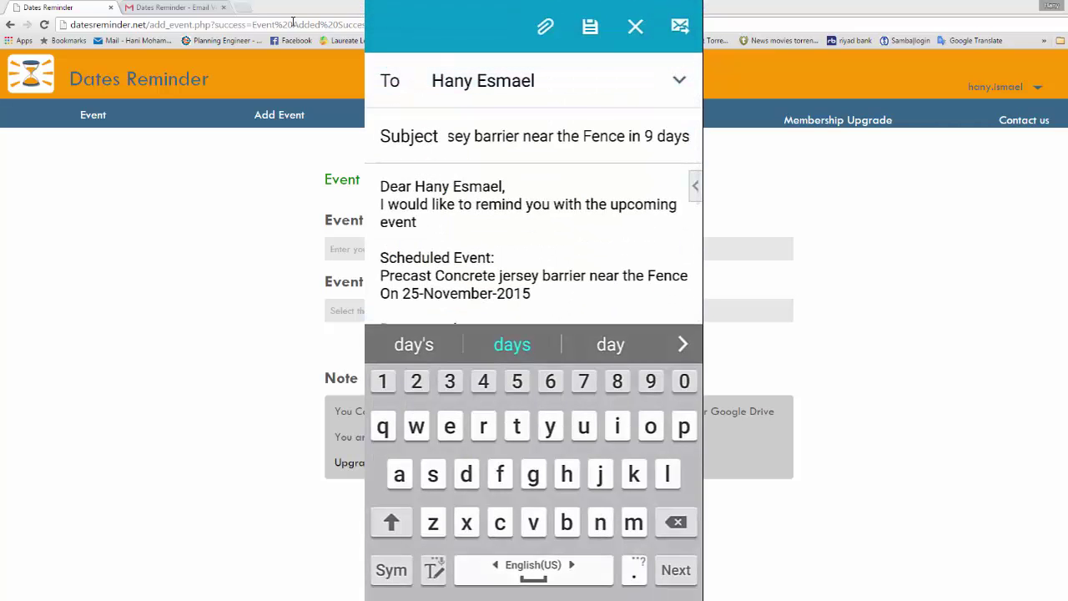
pyautogui.click(680, 26)
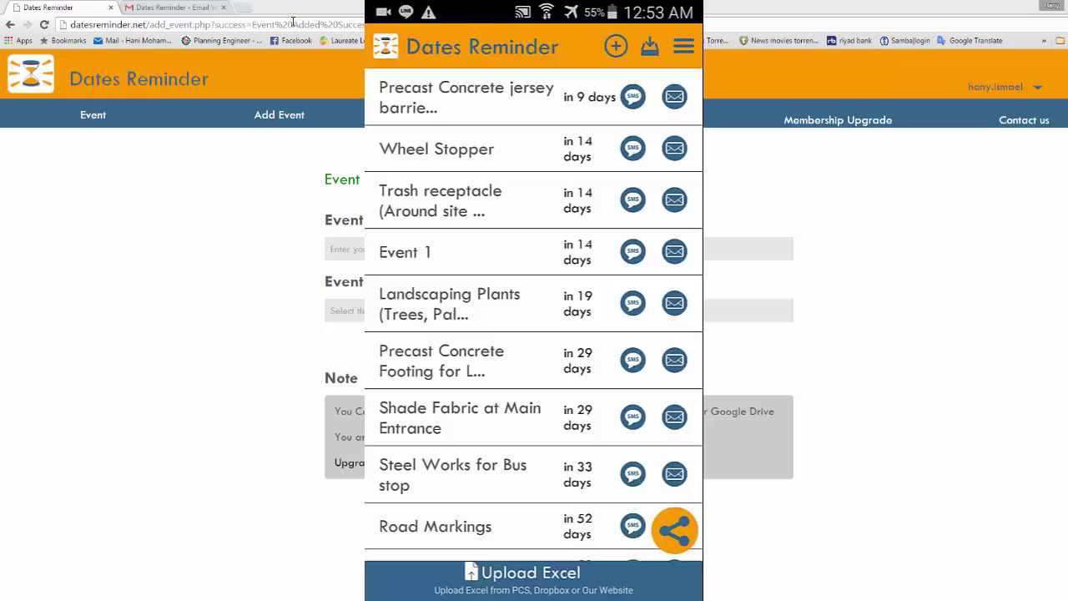
# Add 'event no. 2' dated 23 December 2015 in the mobile app.
pyautogui.click(616, 47)
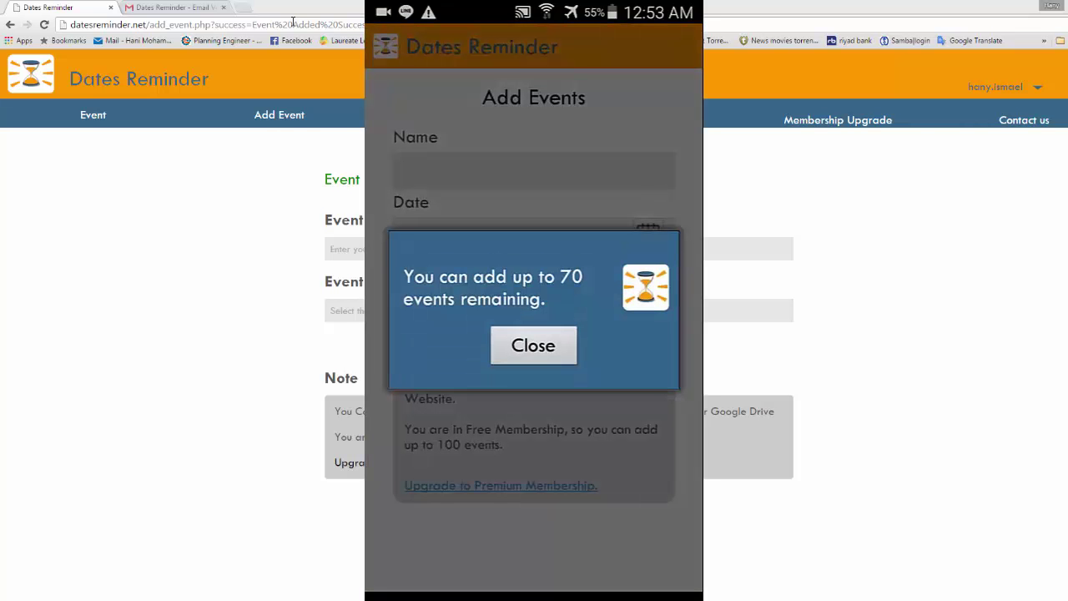
pyautogui.click(533, 345)
pyautogui.write('event')
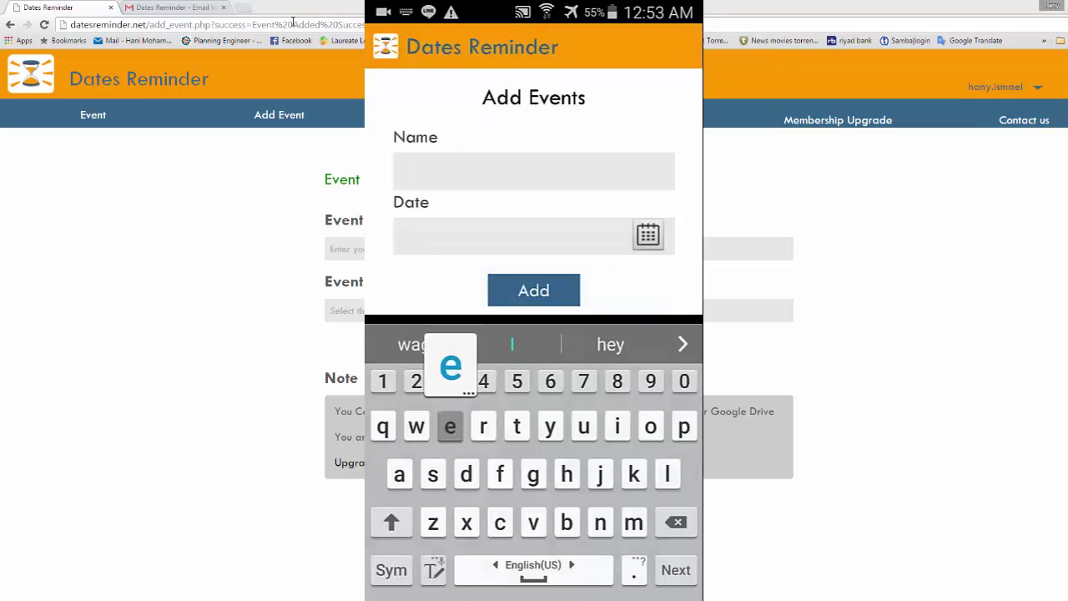
pyautogui.write(' no. 2')
pyautogui.click(648, 235)
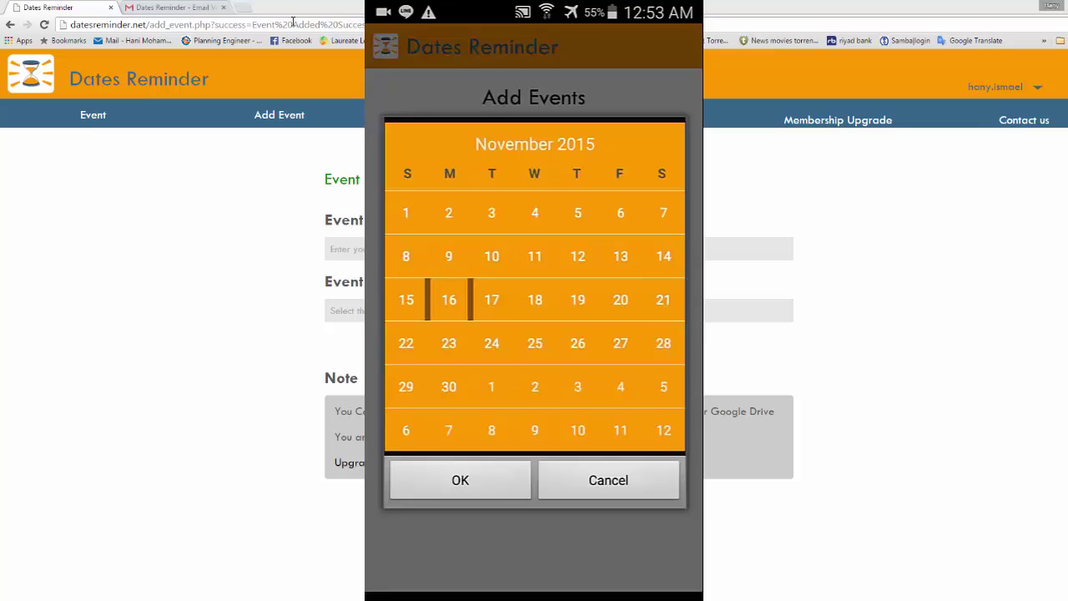
pyautogui.scroll(-5, 535, 320)
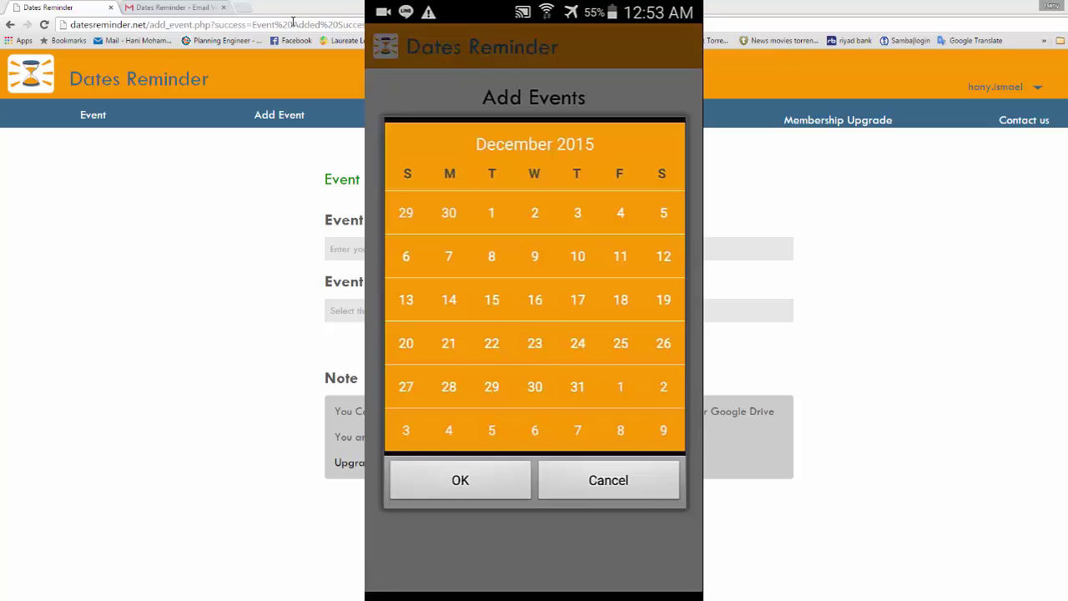
pyautogui.click(535, 343)
pyautogui.click(460, 480)
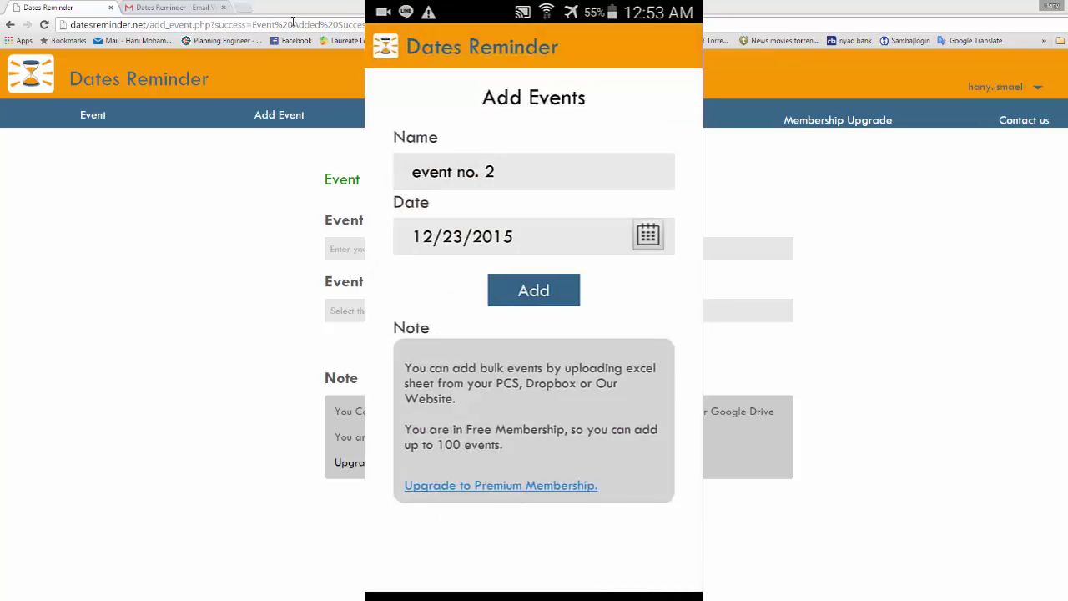
pyautogui.click(534, 290)
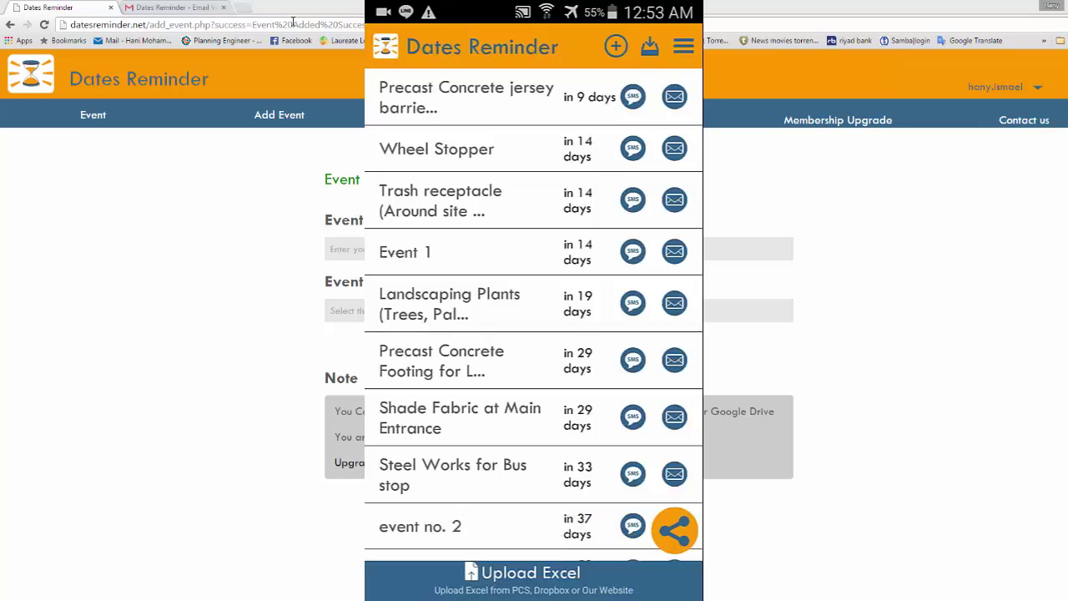
pyautogui.scroll(-5, 533, 314)
pyautogui.scroll(5, 533, 314)
pyautogui.scroll(-10, 533, 314)
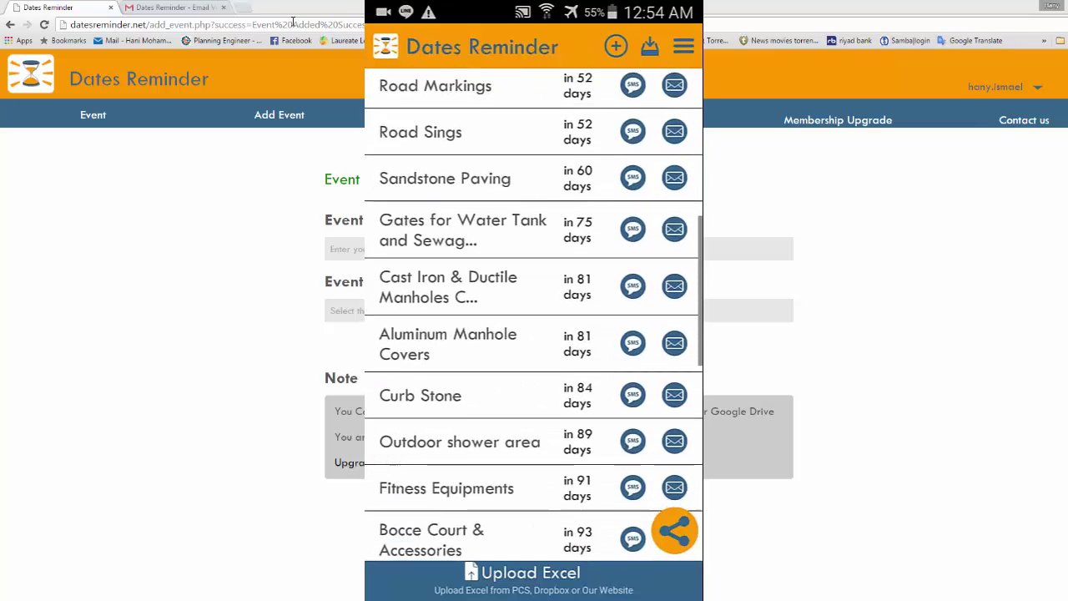
pyautogui.scroll(10, 533, 314)
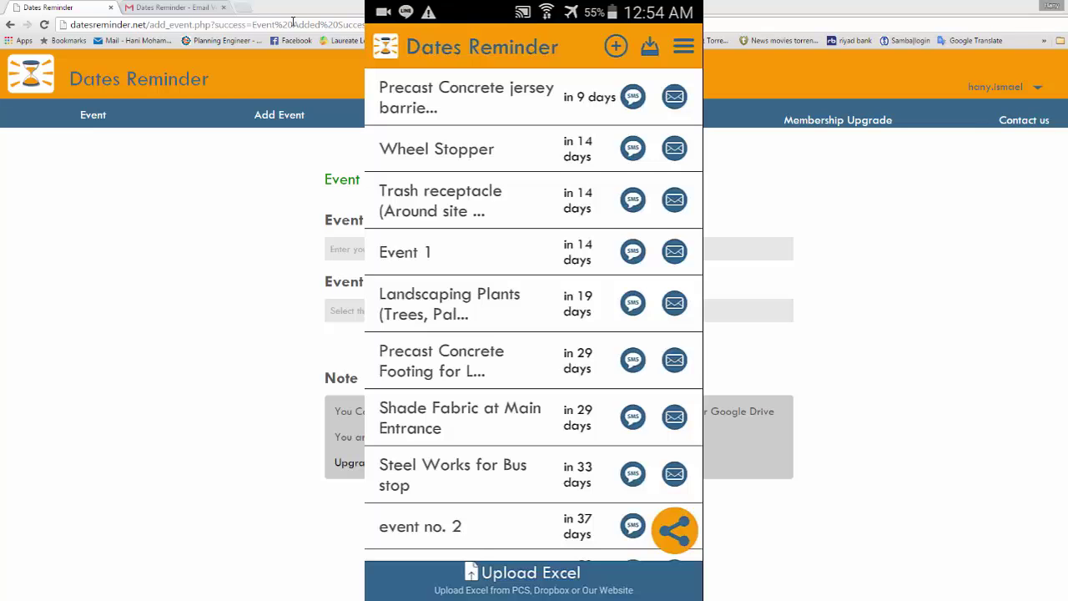
pyautogui.scroll(-5, 534, 315)
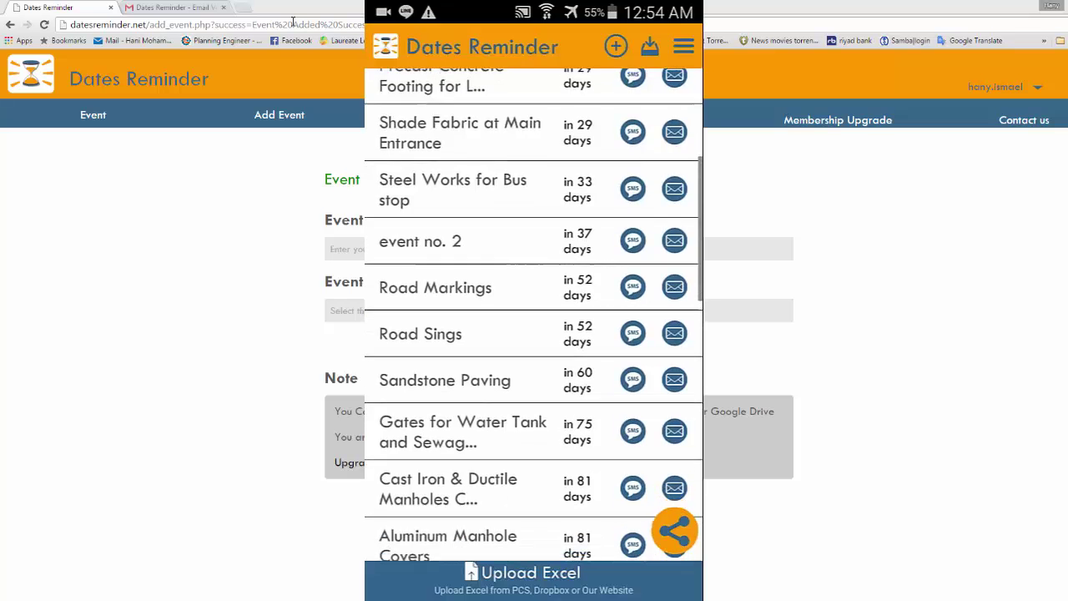
pyautogui.scroll(-3, 534, 314)
pyautogui.scroll(10, 534, 314)
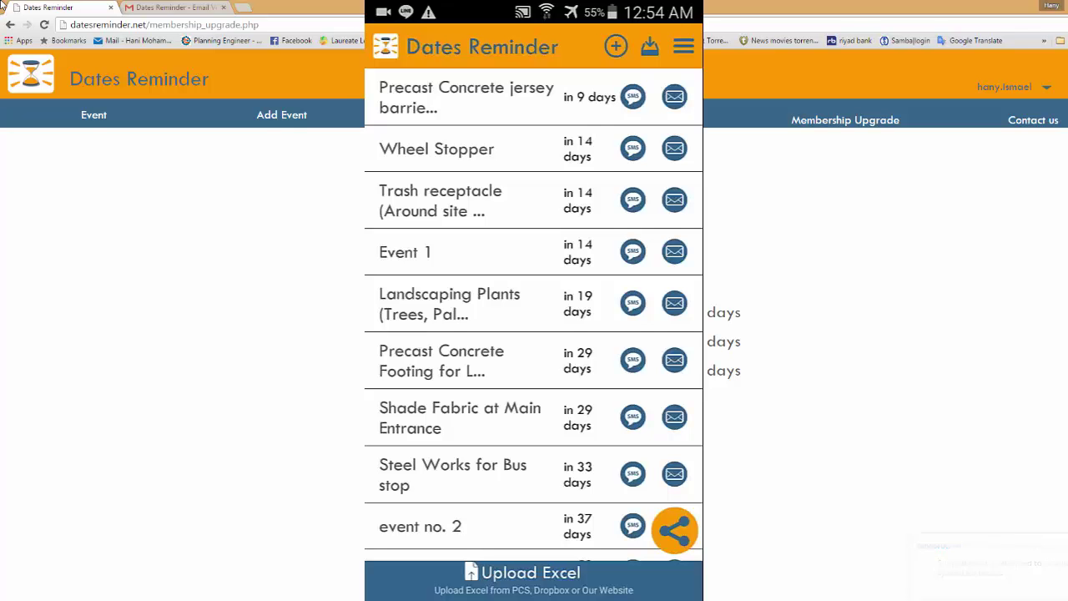
# Scroll the phone's event list from Precast Concrete jersey barrier to event no. 2, then pull down the notification shade.
pyautogui.scroll(-5, 534, 315)
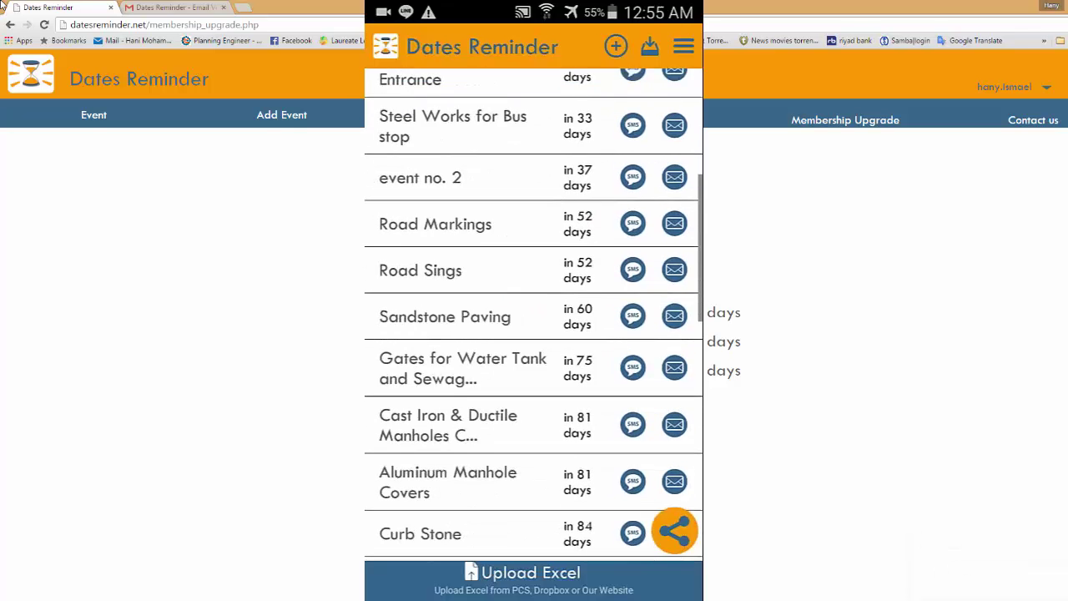
pyautogui.scroll(-5, 533, 315)
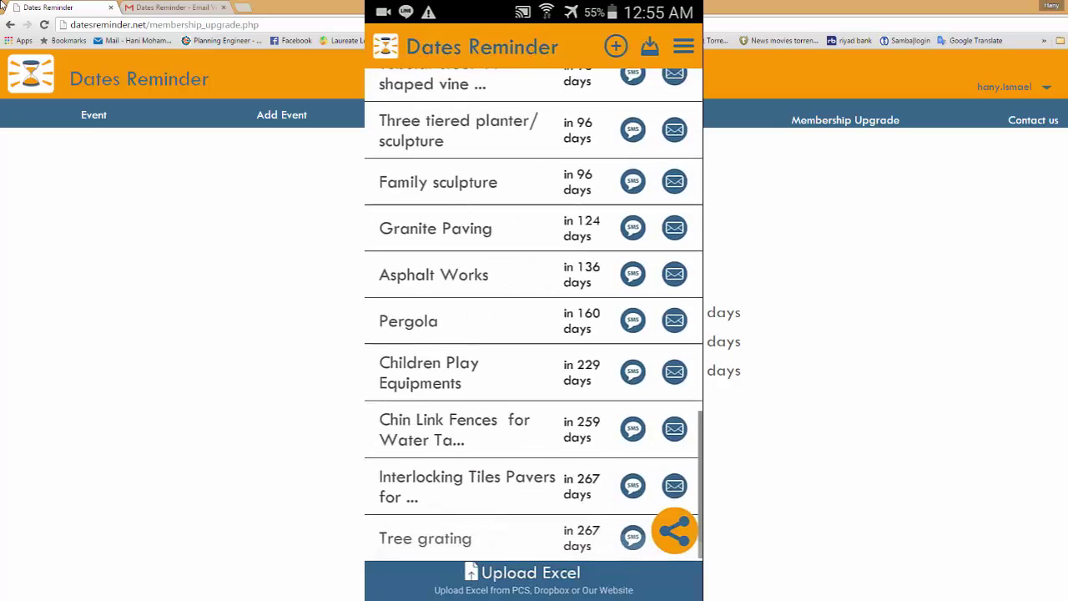
pyautogui.scroll(10, 534, 314)
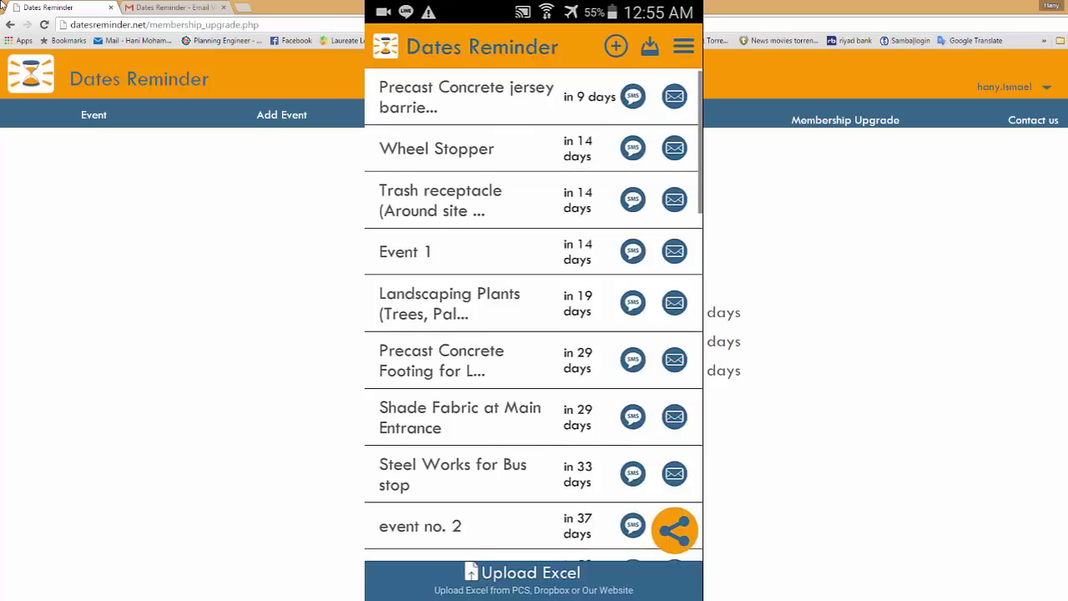
pyautogui.scroll(-10, 533, 318)
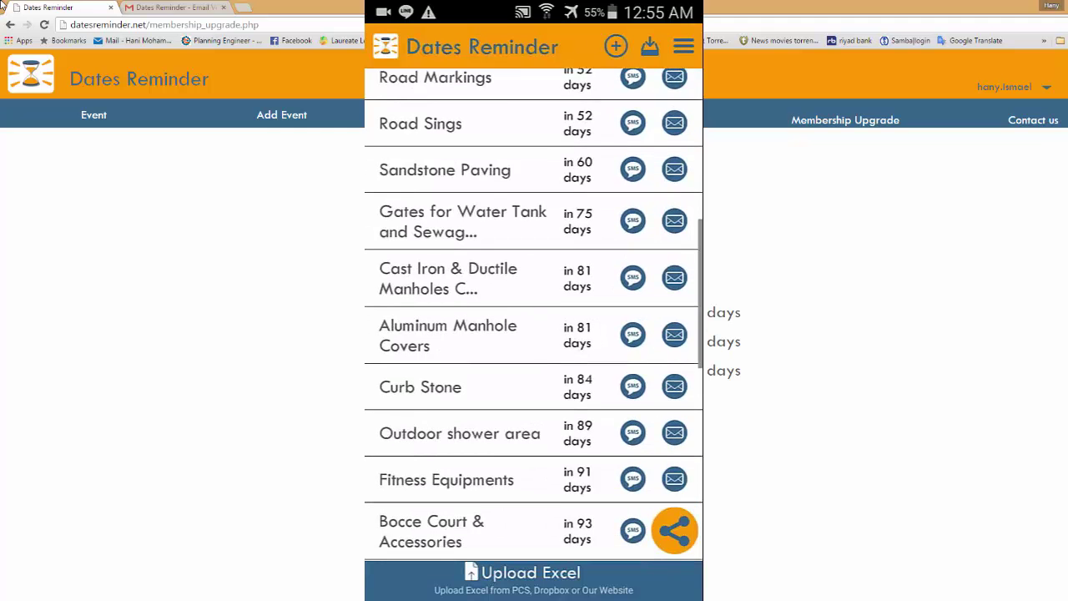
pyautogui.scroll(10, 533, 317)
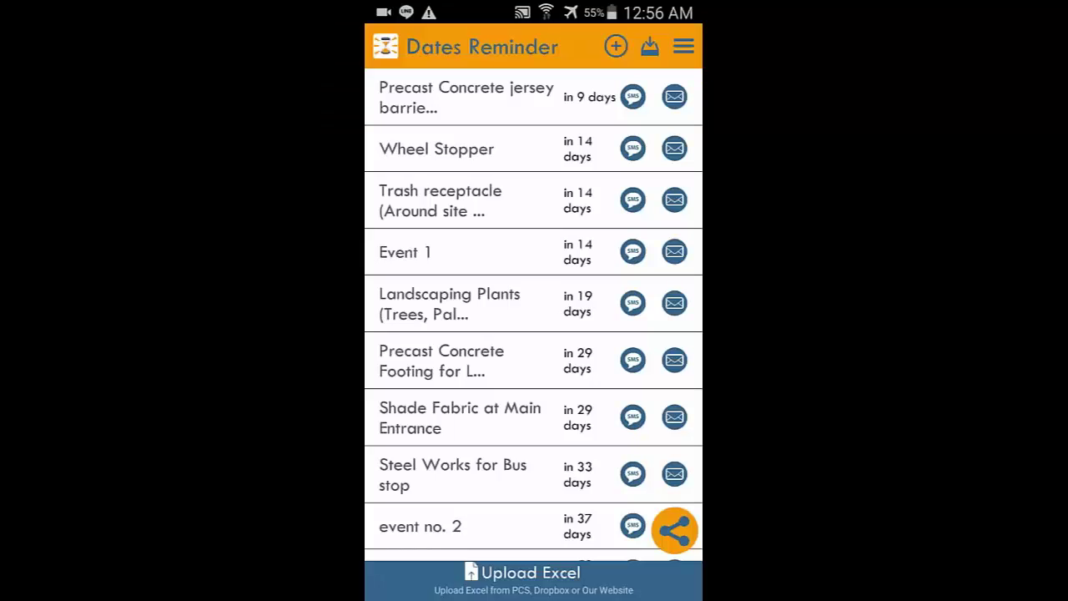
pyautogui.moveTo(534, 4); pyautogui.dragTo(534, 418)
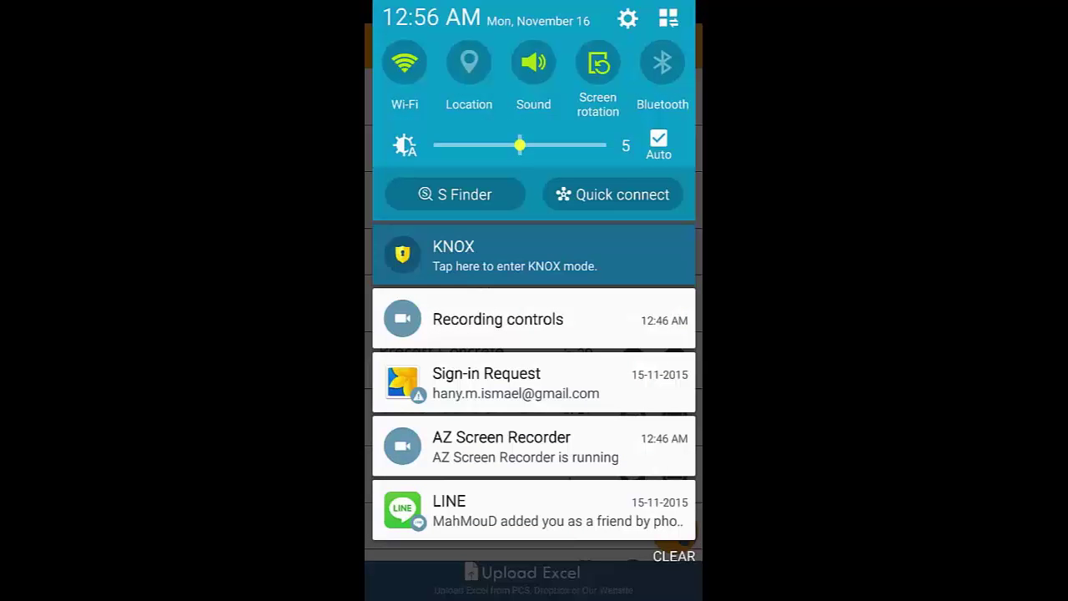